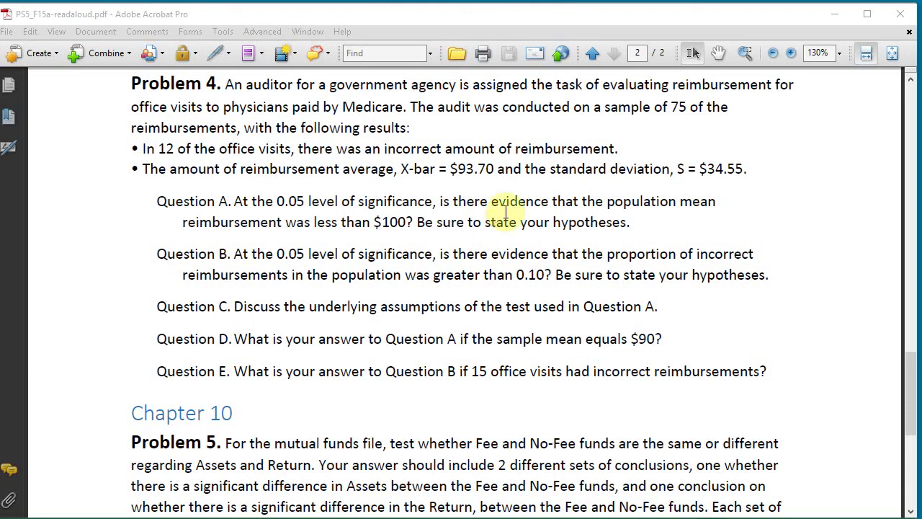
Step: Read Problem 4 and its Question A in the PDF, and delete the old Hypothesis sheet from the Excel workbook
{"action": "left_click", "coordinate": [346, 108]}
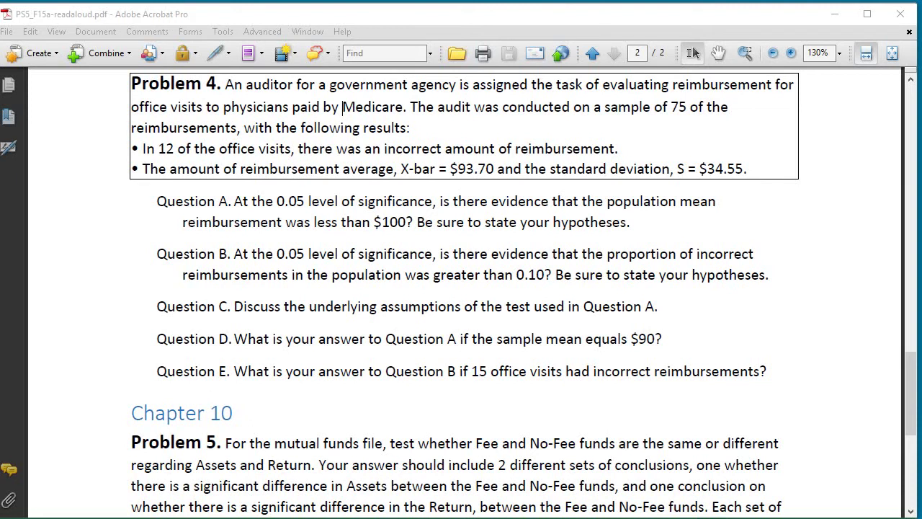
{"action": "left_click", "coordinate": [488, 209]}
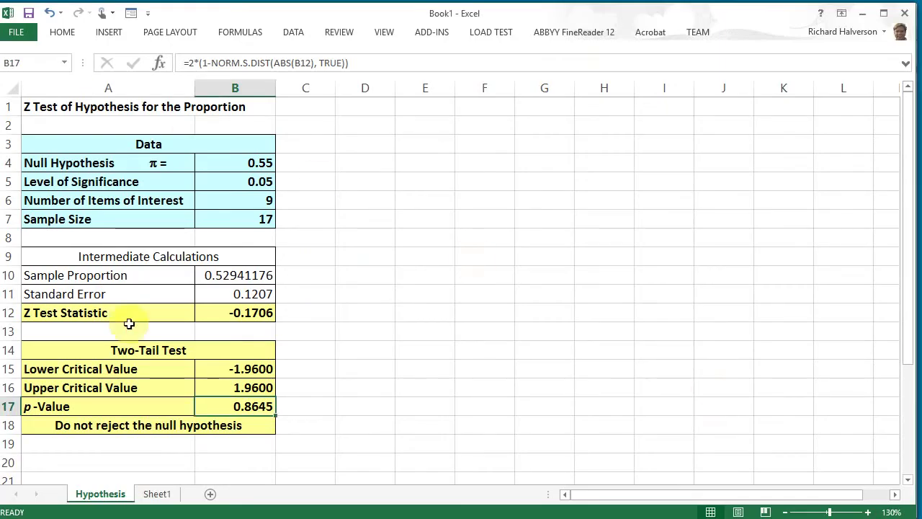
{"action": "right_click", "coordinate": [92, 494]}
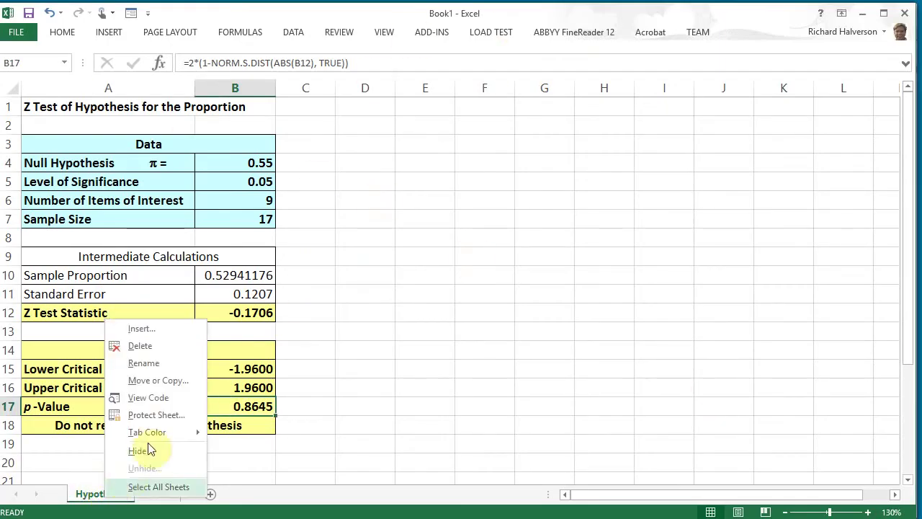
{"action": "left_click", "coordinate": [148, 347]}
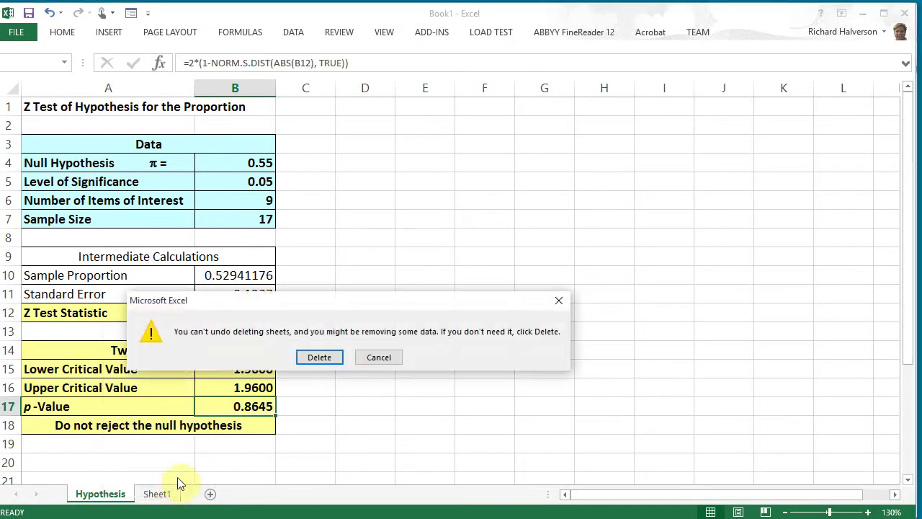
{"action": "left_click", "coordinate": [321, 356]}
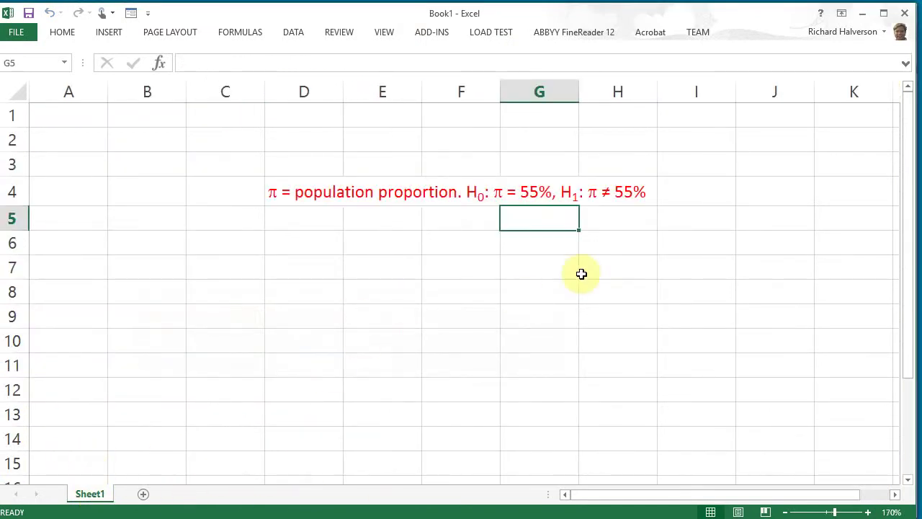
Step: Add a blank worksheet to the workbook and delete Sheet1 with the old proportion hypotheses
{"action": "left_click", "coordinate": [638, 192]}
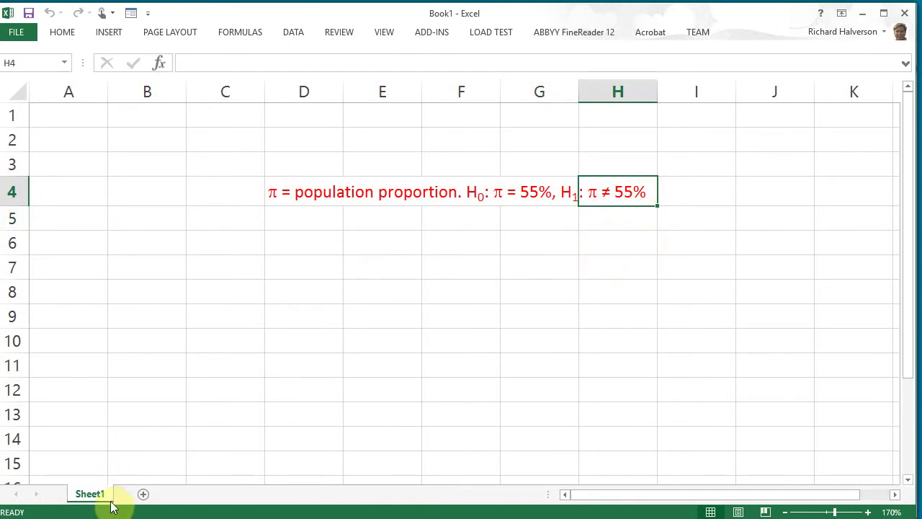
{"action": "left_click", "coordinate": [142, 494]}
{"action": "right_click", "coordinate": [89, 495]}
{"action": "left_click", "coordinate": [122, 343]}
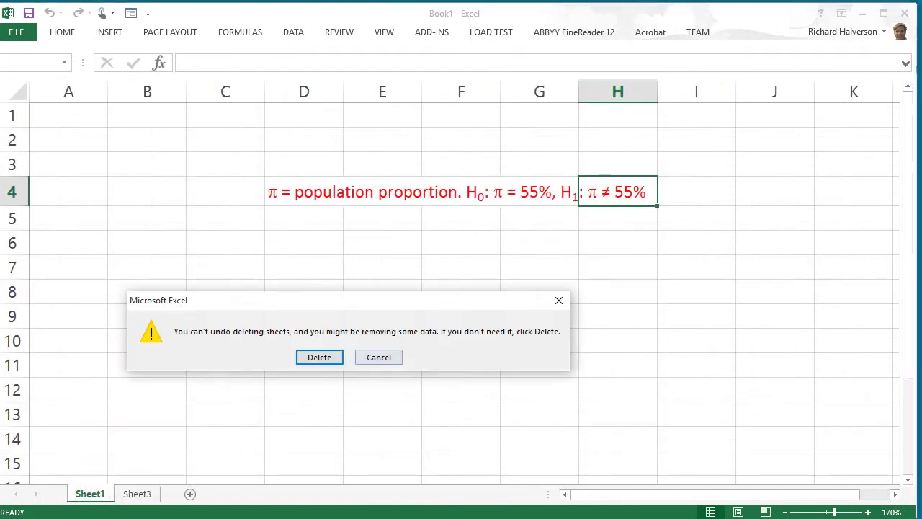
{"action": "left_click", "coordinate": [322, 356]}
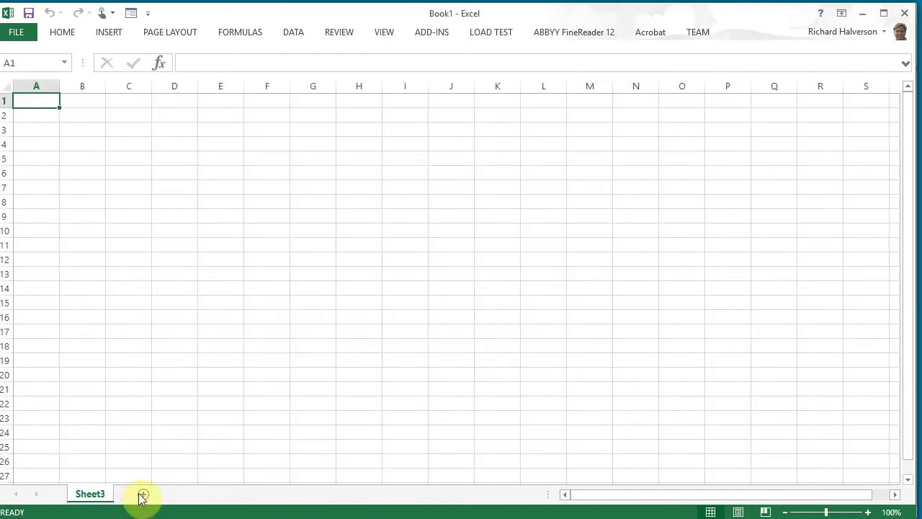
Step: Enter "μ = population reimbursement mean. H0: μ >= $100, H1: μ < $100" in cell C4 of the blank sheet
{"action": "left_click", "coordinate": [136, 144]}
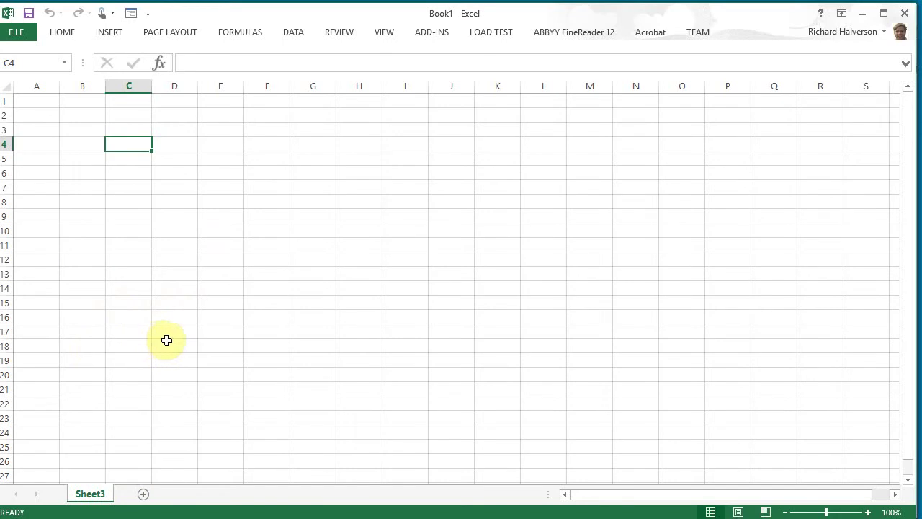
{"action": "type", "text": "μ = population reimbursement mean. H0: μ >= $100, H1: μ < $100"}
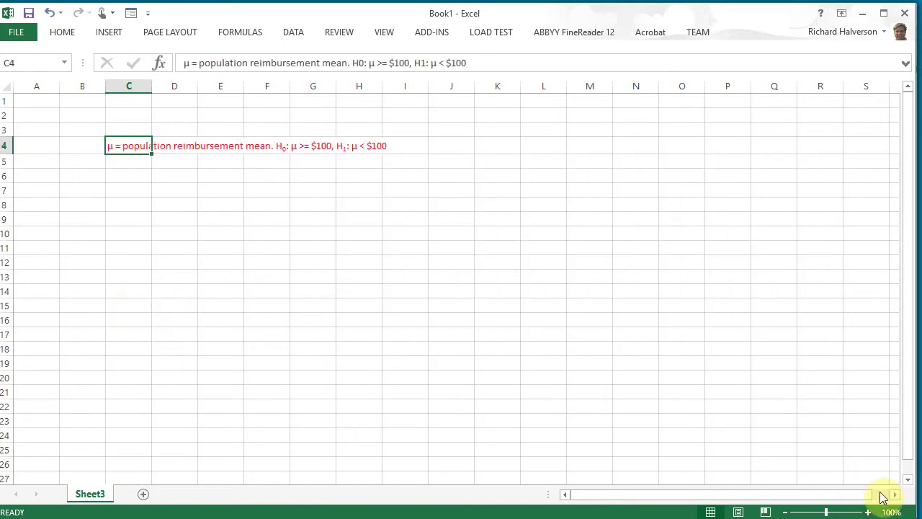
{"action": "left_click", "coordinate": [867, 511]}
{"action": "left_click", "coordinate": [867, 512]}
{"action": "left_click", "coordinate": [866, 512]}
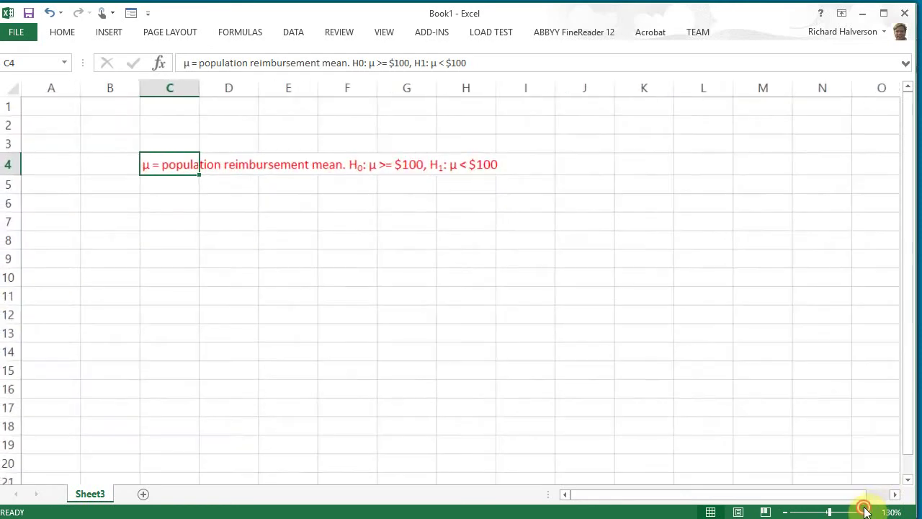
{"action": "left_click", "coordinate": [867, 511]}
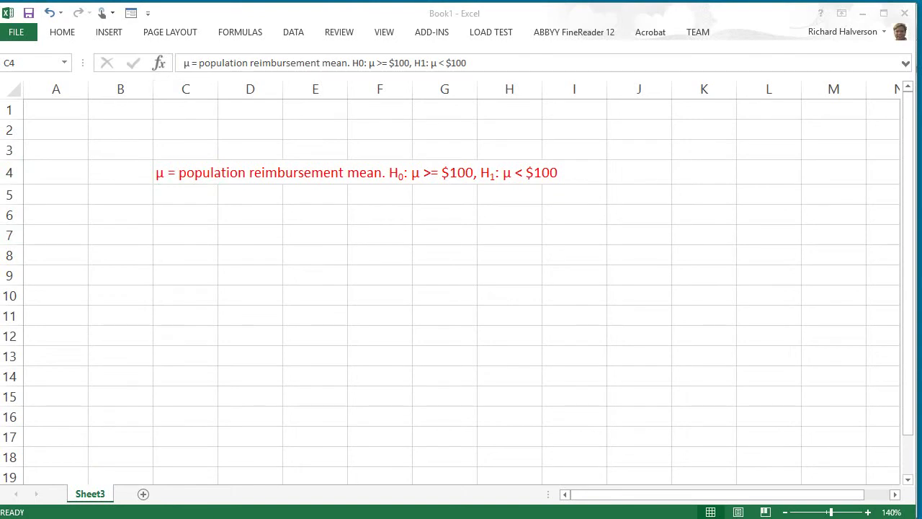
{"action": "key", "text": "alt+Tab"}
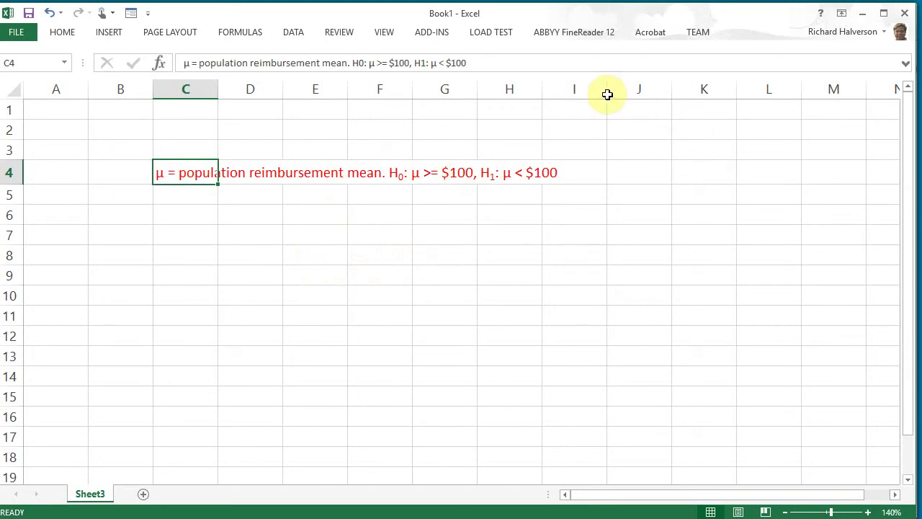
Step: Start PHStat's one-sample t Test for the Mean, sigma unknown, with null hypothesis 100 and level of significance 0.05
{"action": "left_click", "coordinate": [436, 33]}
{"action": "left_click", "coordinate": [49, 52]}
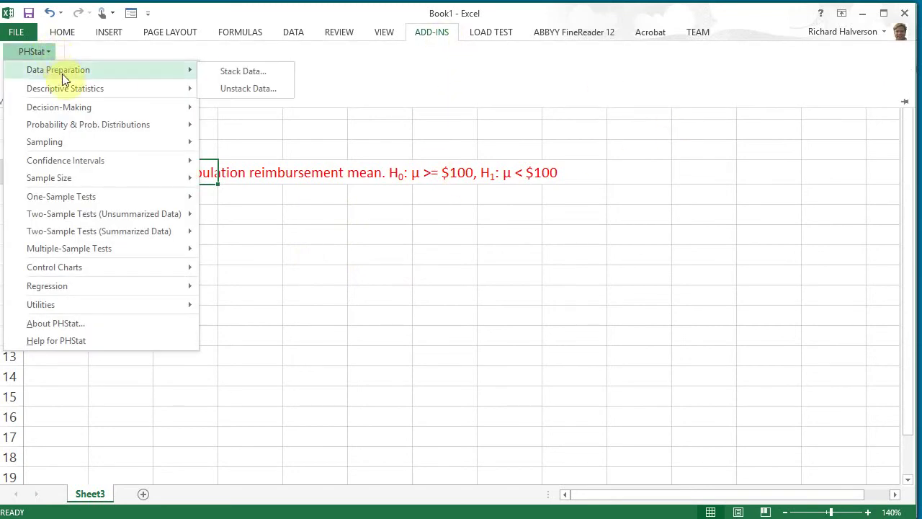
{"action": "mouse_move", "coordinate": [109, 197]}
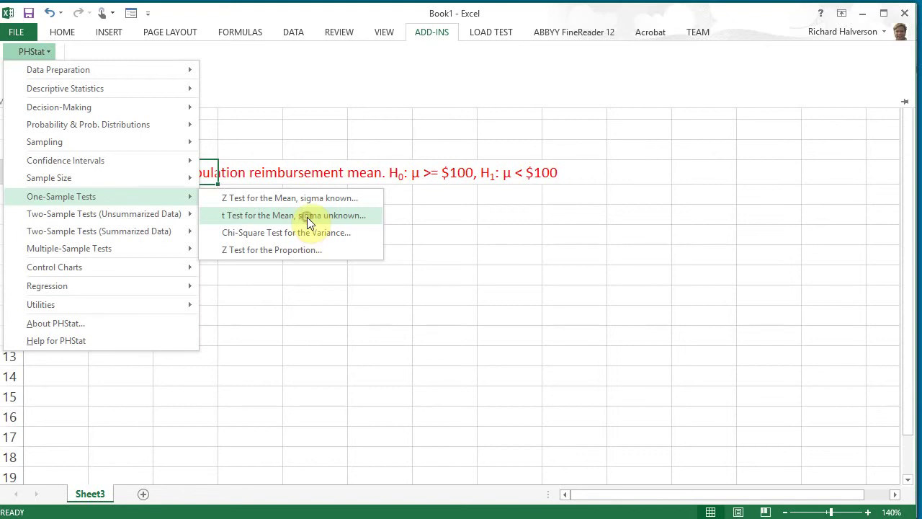
{"action": "left_click", "coordinate": [307, 217]}
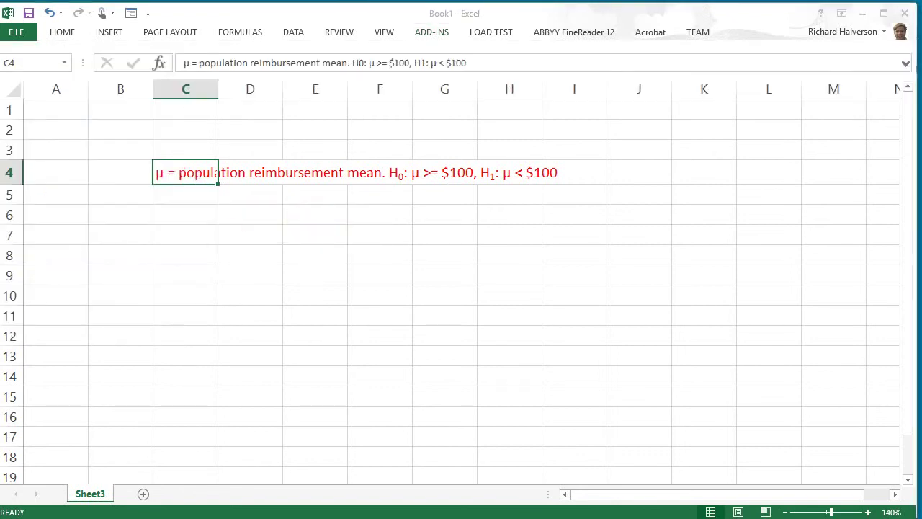
{"action": "left_click_drag", "start_coordinate": [609, 206], "coordinate": [563, 72]}
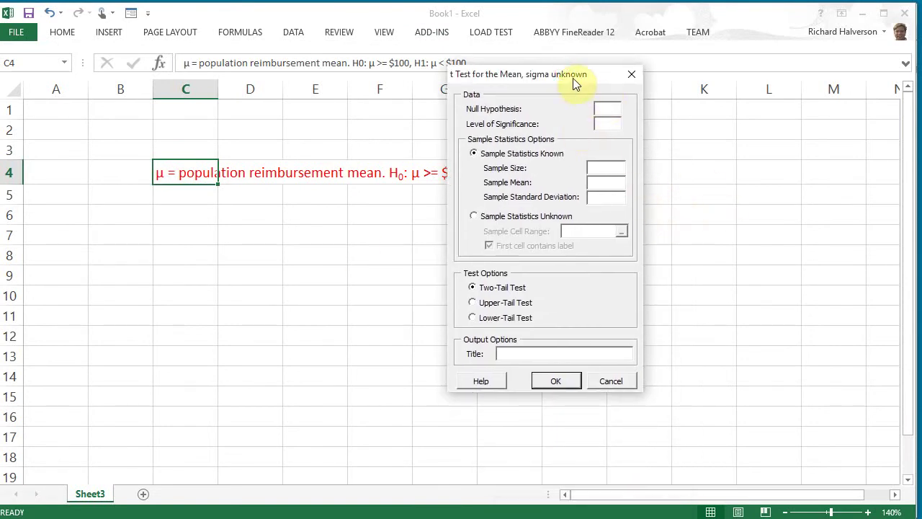
{"action": "left_click_drag", "start_coordinate": [579, 76], "coordinate": [674, 144]}
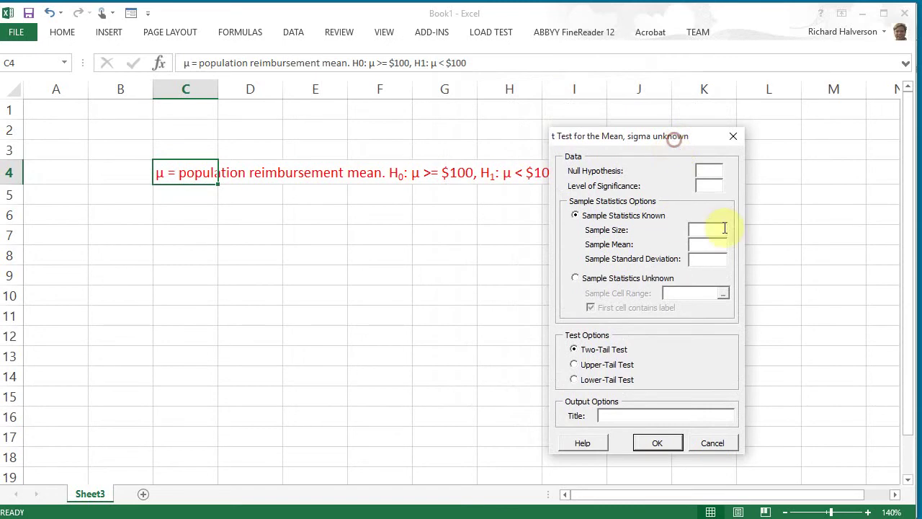
{"action": "left_click", "coordinate": [709, 171]}
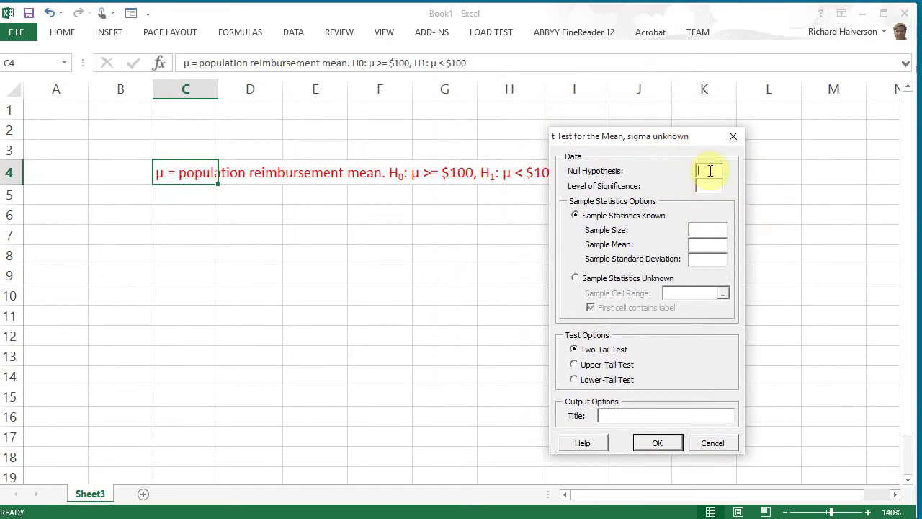
{"action": "type", "text": "100"}
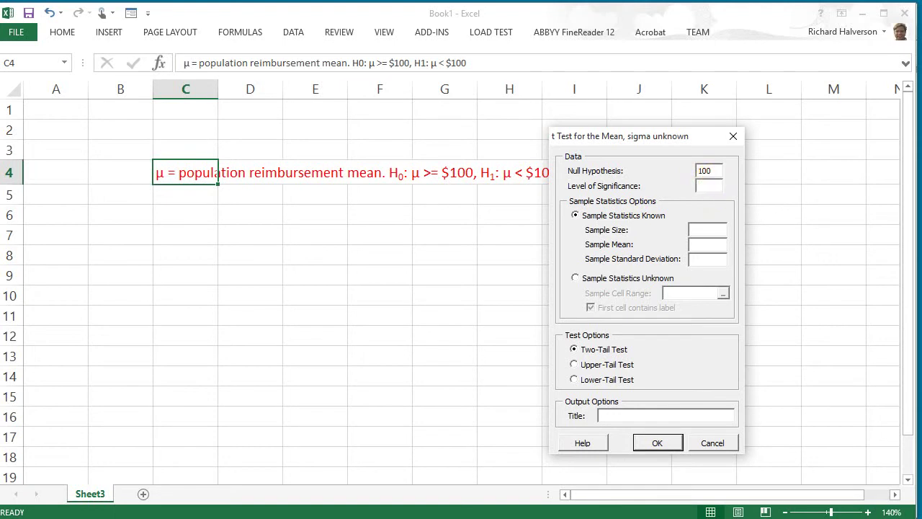
{"action": "type", "text": "0.05"}
Step: Enter the problem's sample size 75, sample mean 93.70 and sample standard deviation 34.55, and run a Lower-Tail Test
{"action": "key", "text": "alt+Tab"}
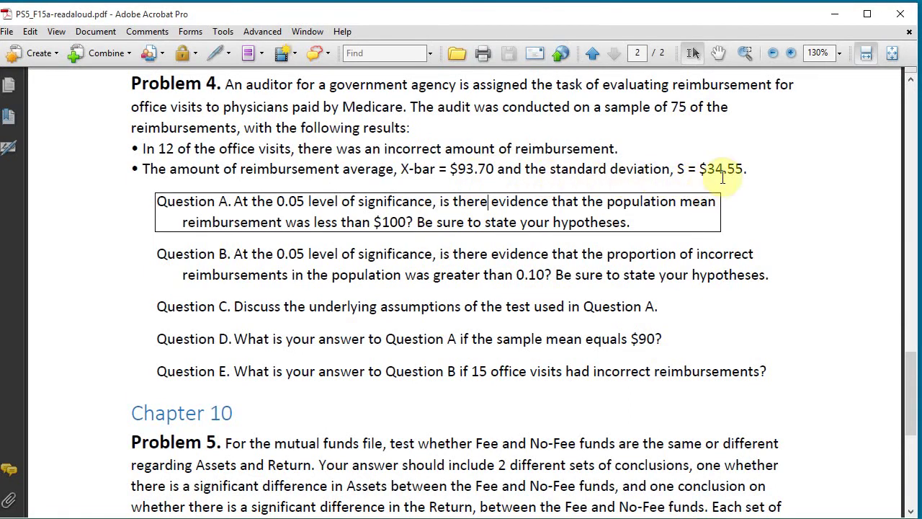
{"action": "key", "text": "alt+Tab"}
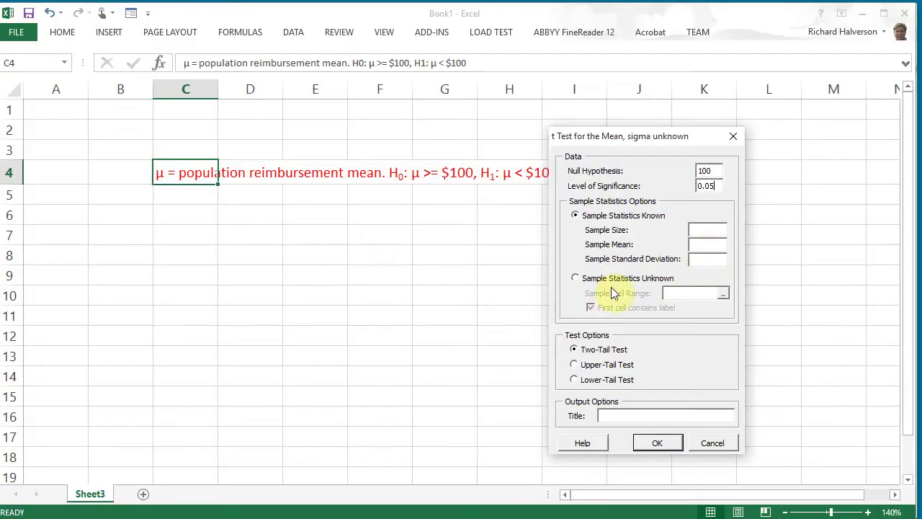
{"action": "left_click", "coordinate": [707, 246]}
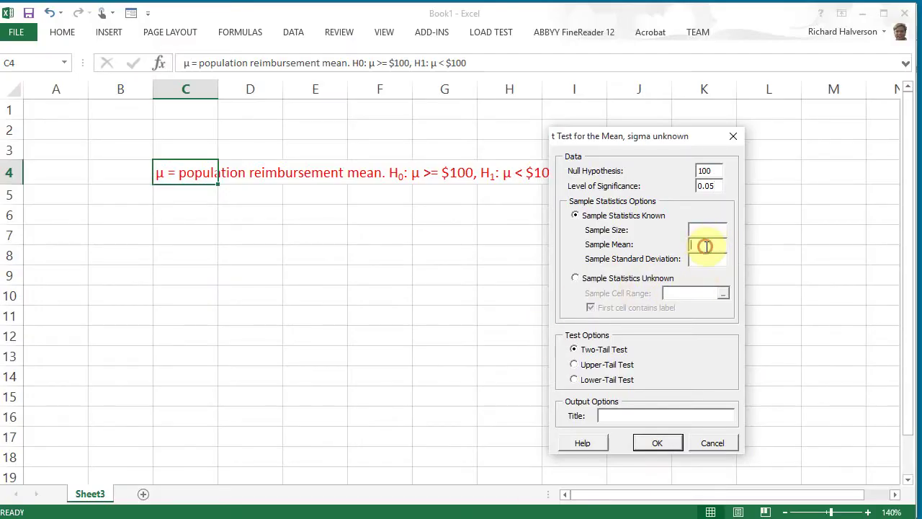
{"action": "type", "text": "93"}
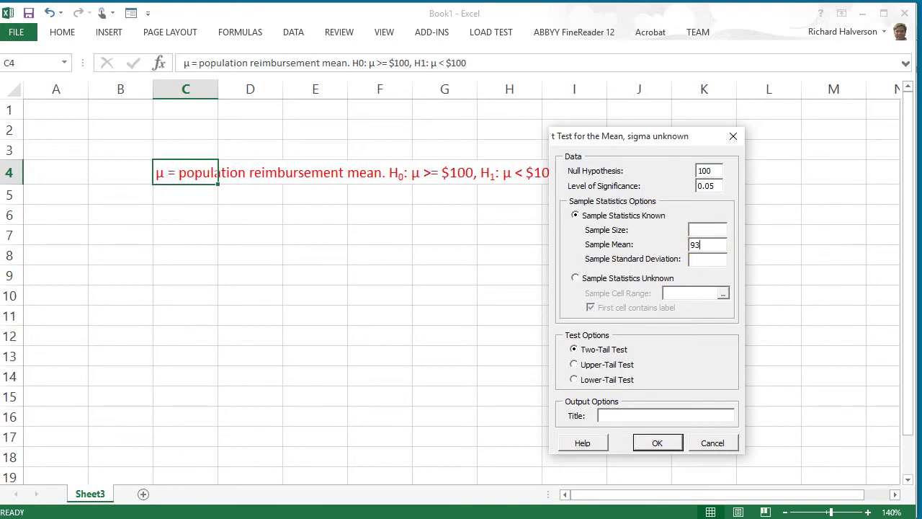
{"action": "type", "text": ".70"}
{"action": "key", "text": "alt+Tab"}
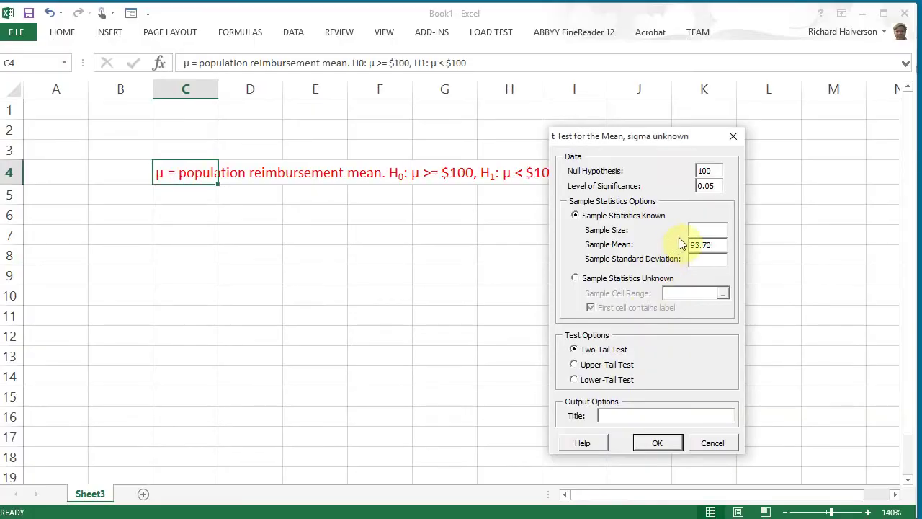
{"action": "left_click", "coordinate": [696, 228]}
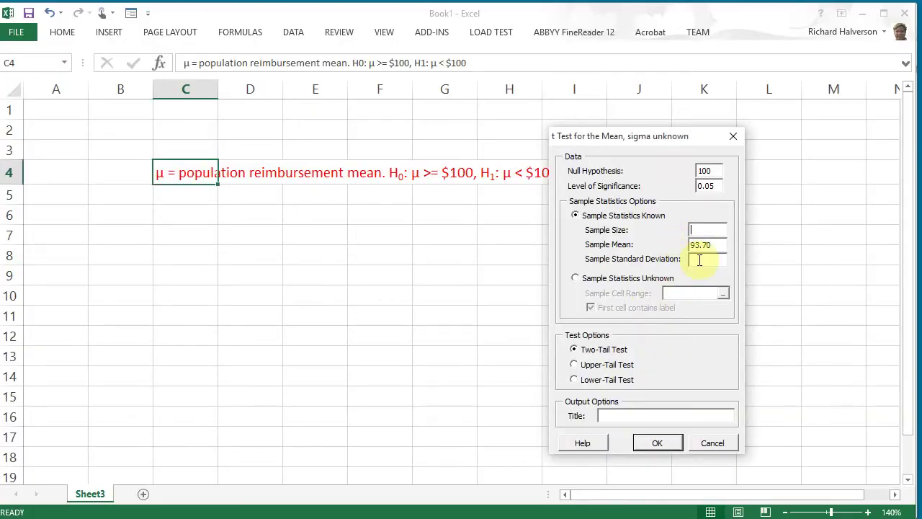
{"action": "left_click", "coordinate": [699, 260]}
{"action": "type", "text": "34.55"}
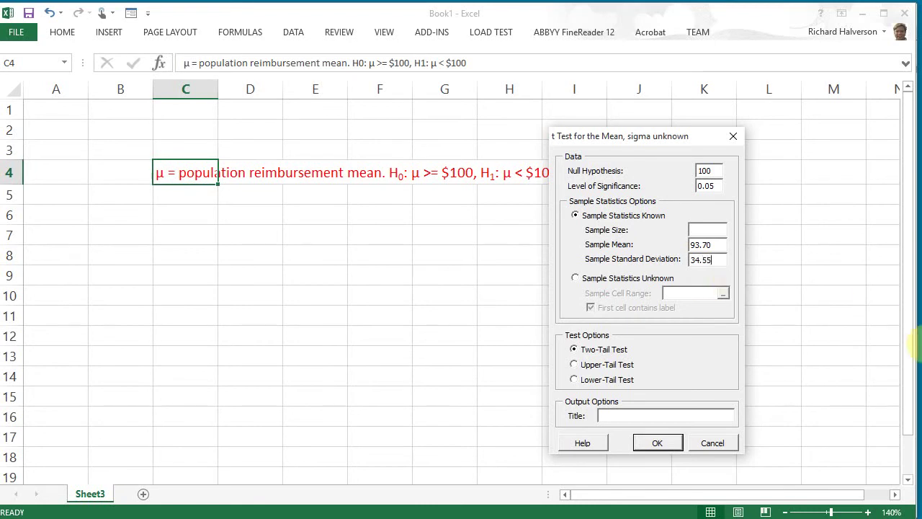
{"action": "left_click", "coordinate": [718, 231]}
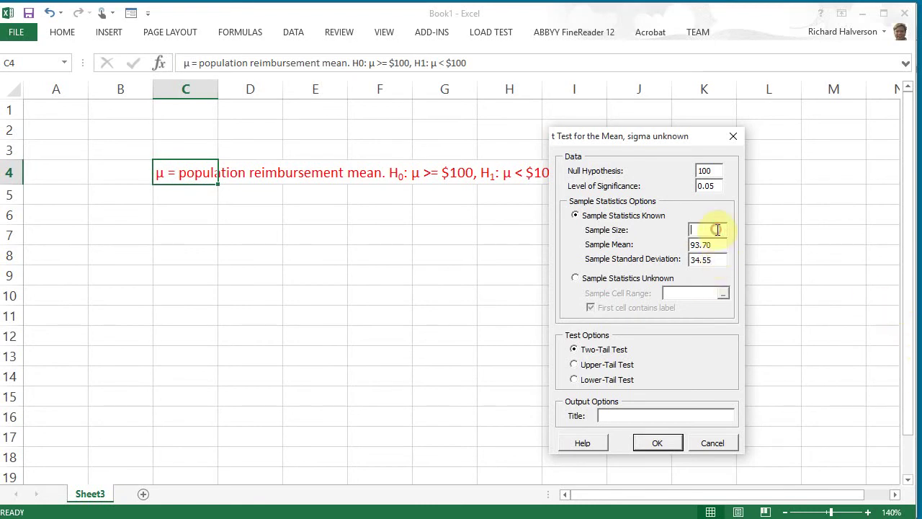
{"action": "type", "text": "75"}
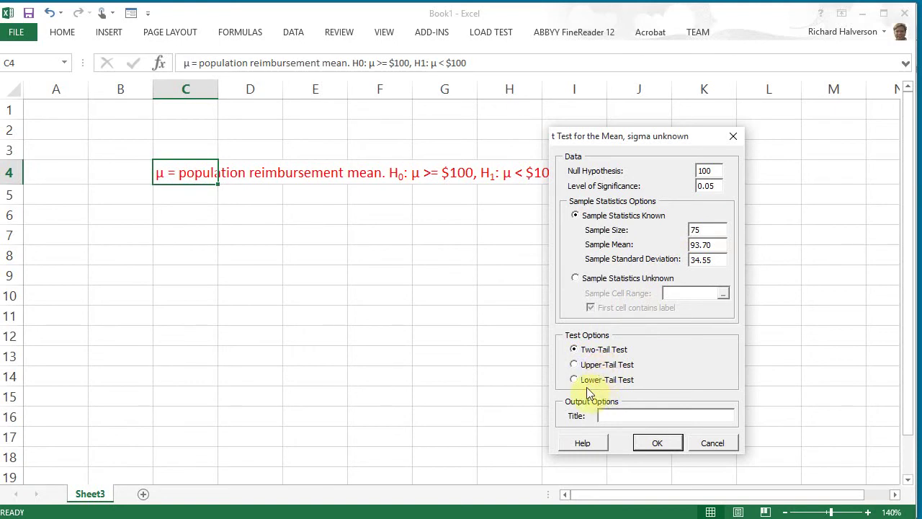
{"action": "left_click", "coordinate": [576, 382]}
{"action": "left_click", "coordinate": [654, 444]}
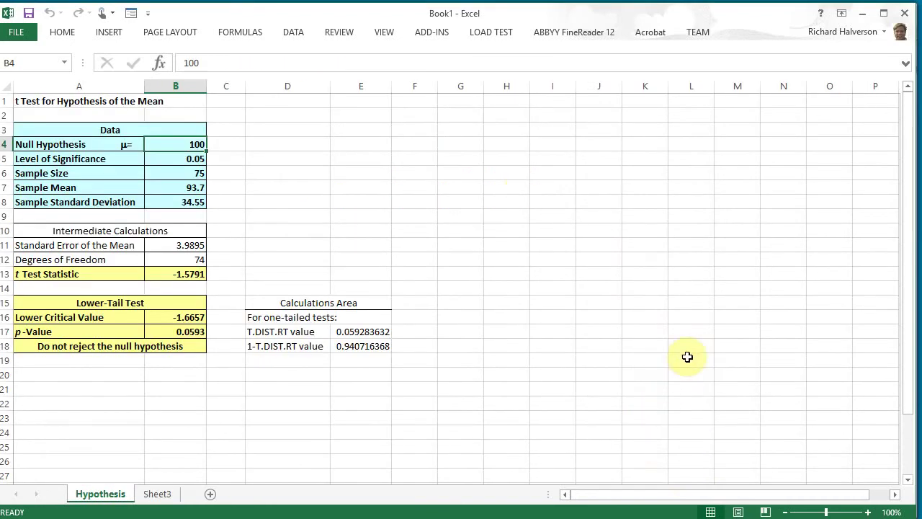
Step: Examine the p-value against the level of significance and the test's conclusion on the new Hypothesis sheet
{"action": "left_click", "coordinate": [870, 512]}
{"action": "left_click", "coordinate": [870, 512]}
{"action": "left_click", "coordinate": [870, 513]}
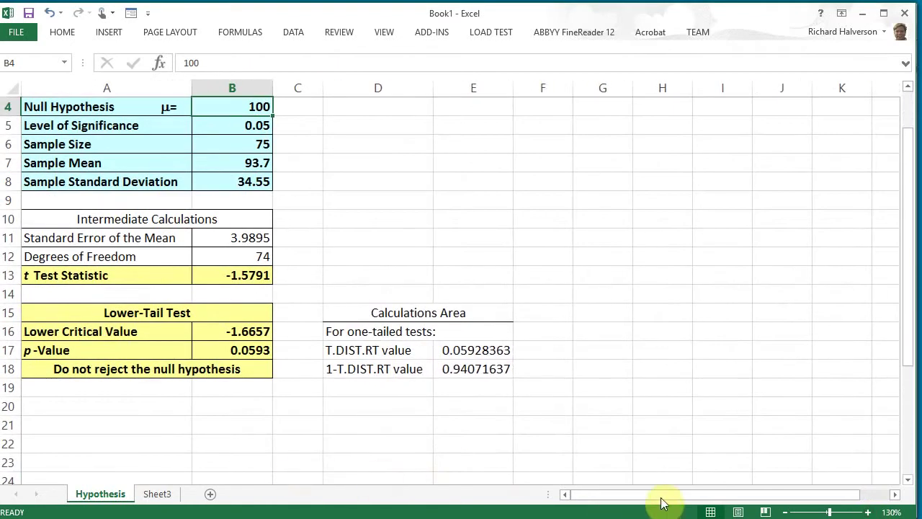
{"action": "left_click_drag", "start_coordinate": [661, 495], "coordinate": [636, 498]}
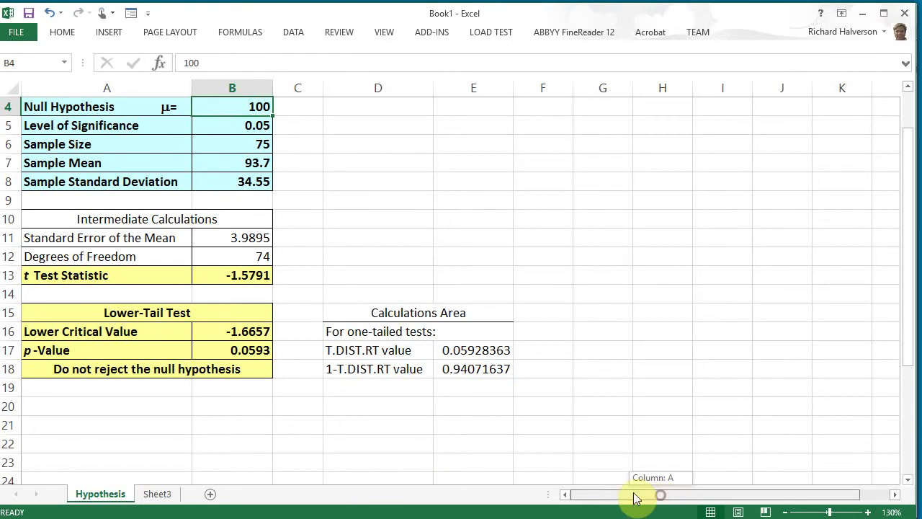
{"action": "left_click", "coordinate": [262, 352]}
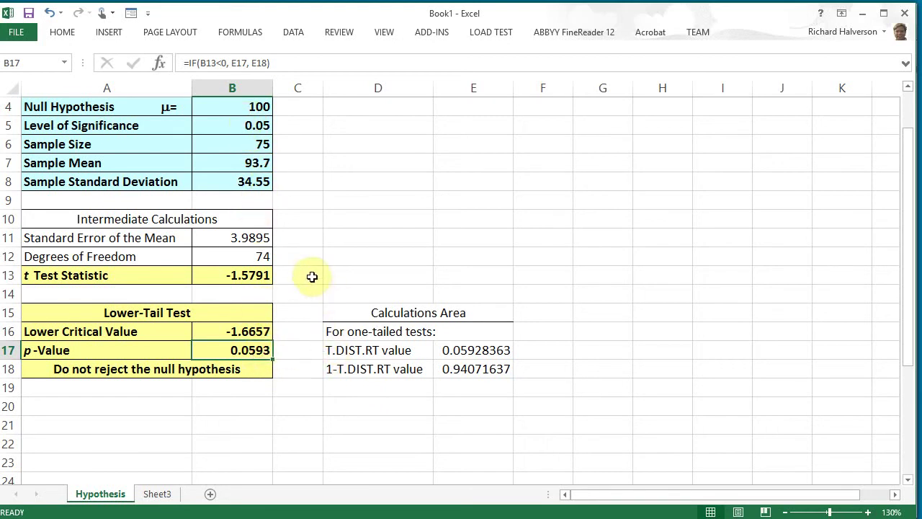
{"action": "left_click", "coordinate": [239, 126]}
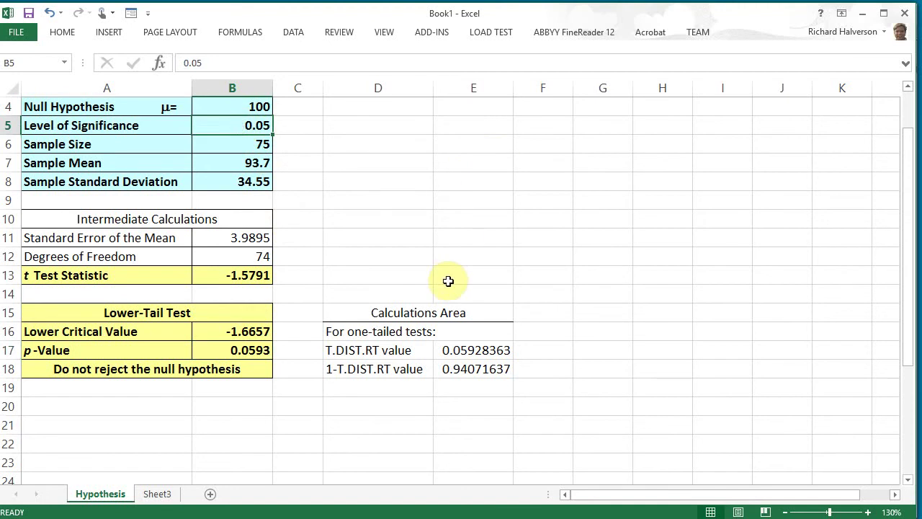
{"action": "left_click", "coordinate": [117, 369]}
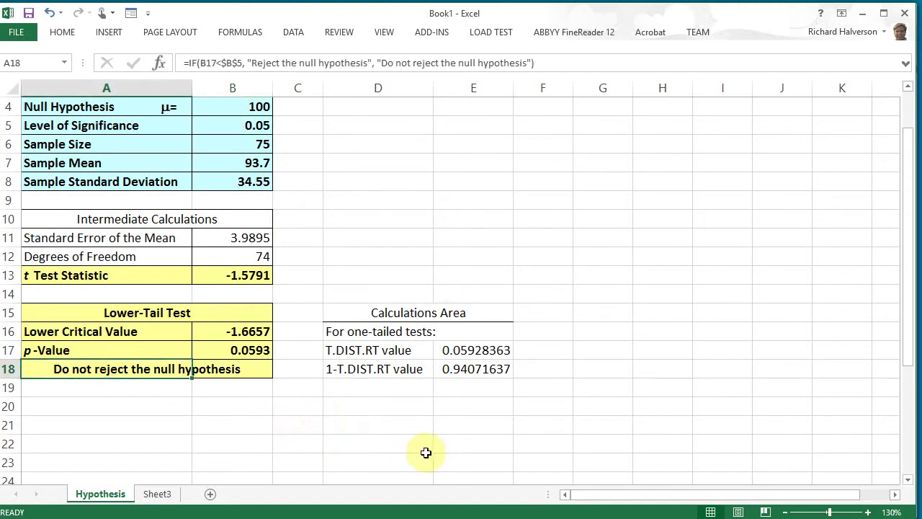
Step: Switch to the problem set in Acrobat and mark Problem 4's Question B on the proportion of incorrect reimbursements
{"action": "scroll", "coordinate": [350, 377], "scroll_direction": "up", "scroll_amount": 1}
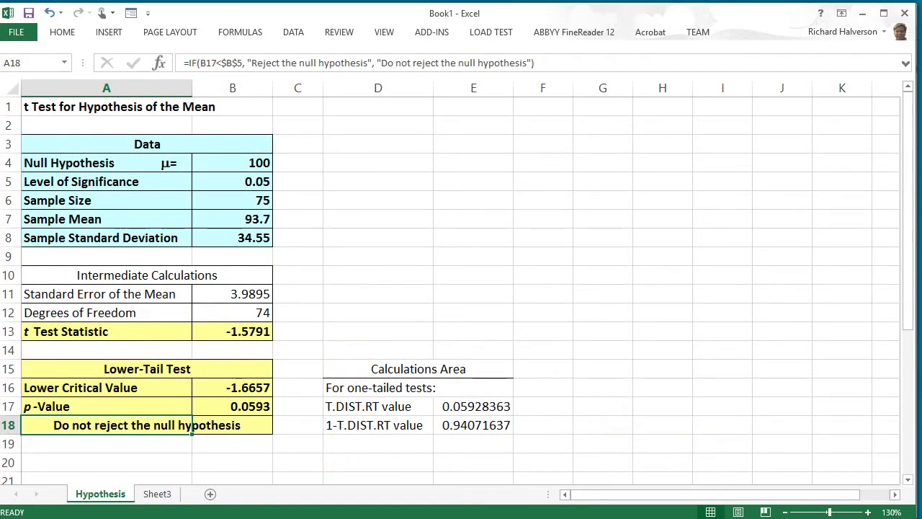
{"action": "key", "text": "alt+Tab"}
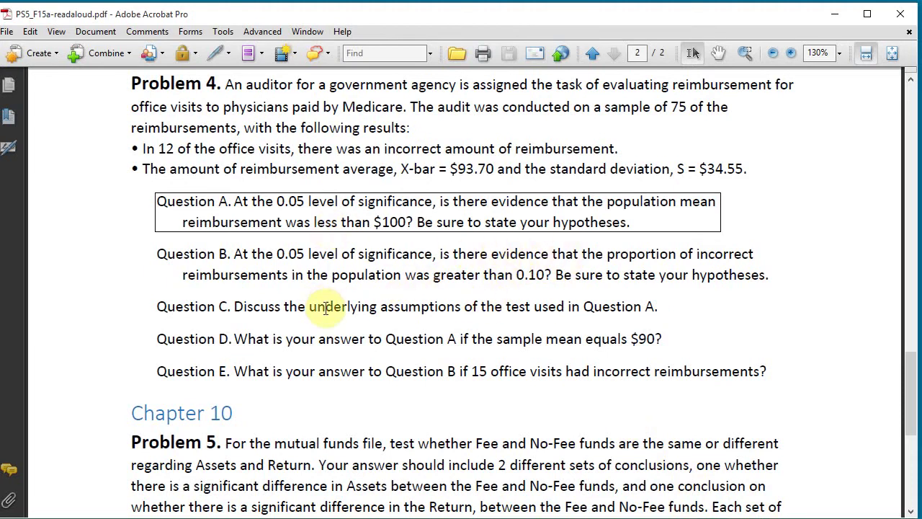
{"action": "left_click", "coordinate": [351, 258]}
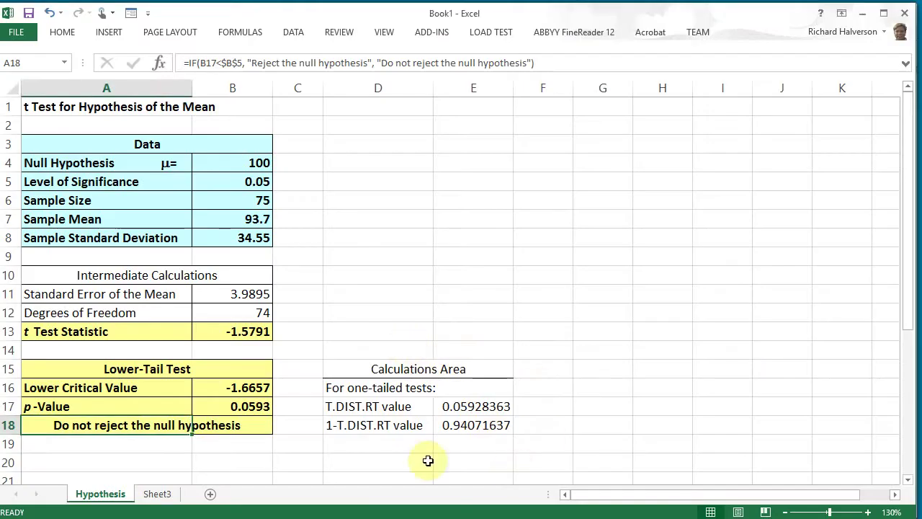
Step: In Excel, enter "π = proportion of incorrect reimbursements. H0: π <= 10%, H1: π > 10%" in cell C6 of Sheet3
{"action": "left_click", "coordinate": [167, 494]}
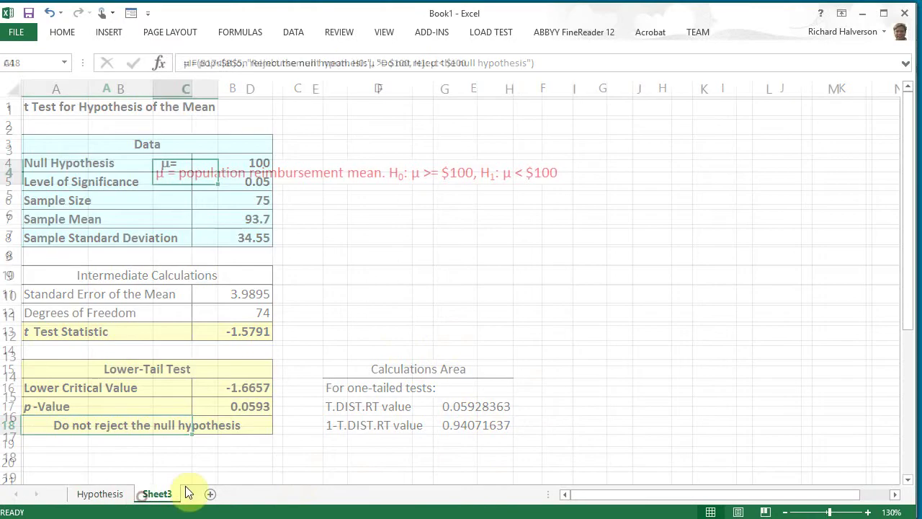
{"action": "left_click", "coordinate": [183, 216]}
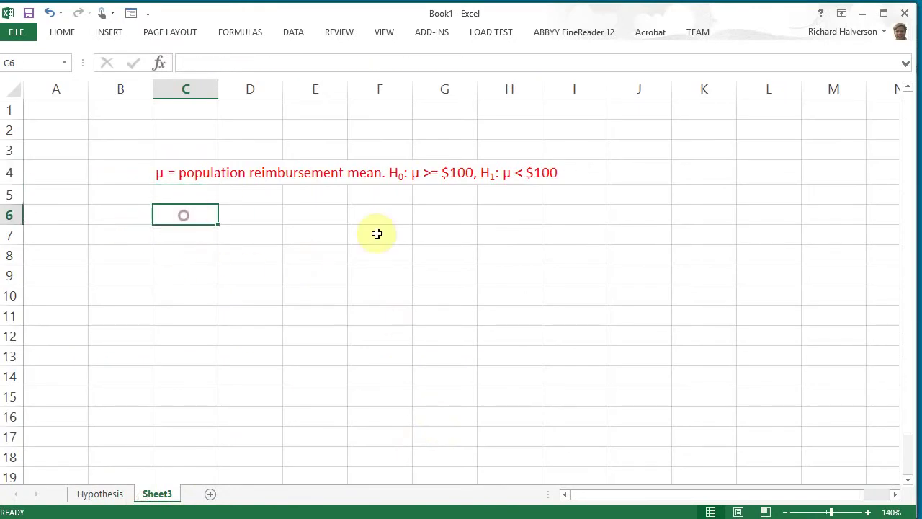
{"action": "type", "text": "p = proportion of incorrect reimbursements. H0: p <= 10%, H1: p > 10%"}
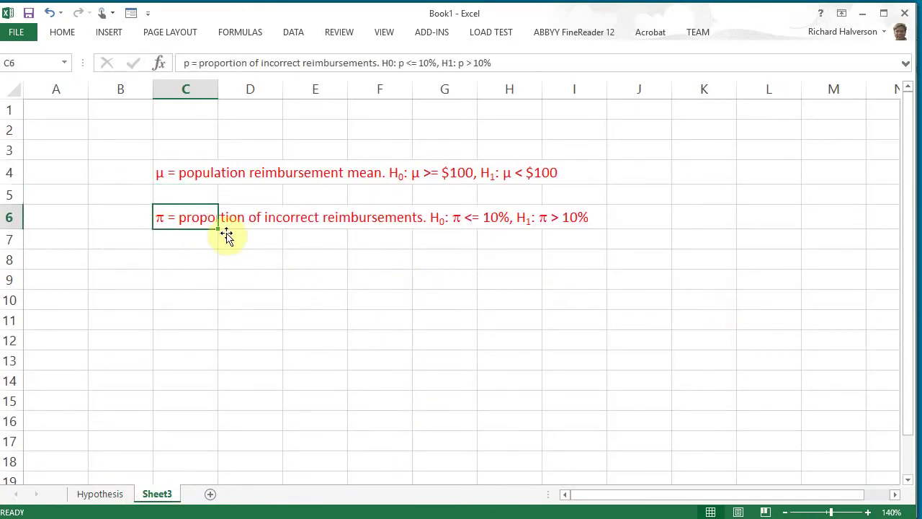
{"action": "left_click", "coordinate": [238, 241]}
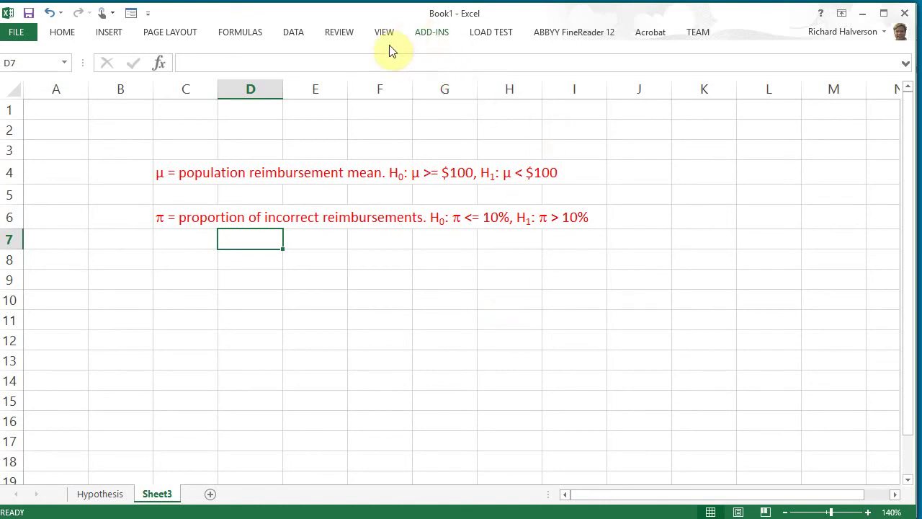
Step: Start PHStat's one-sample Z Test for the Proportion with null hypothesis .1 and level of significance 0.05
{"action": "left_click", "coordinate": [432, 32]}
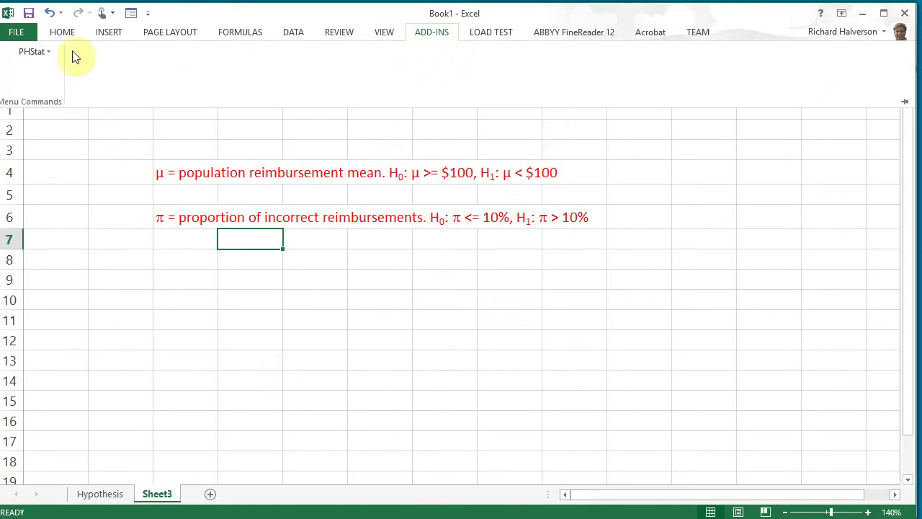
{"action": "left_click", "coordinate": [34, 55]}
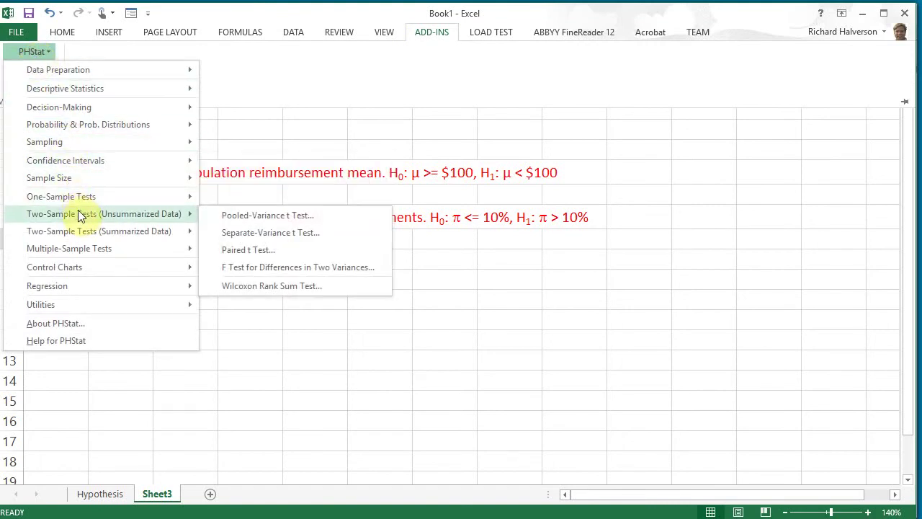
{"action": "mouse_move", "coordinate": [75, 200]}
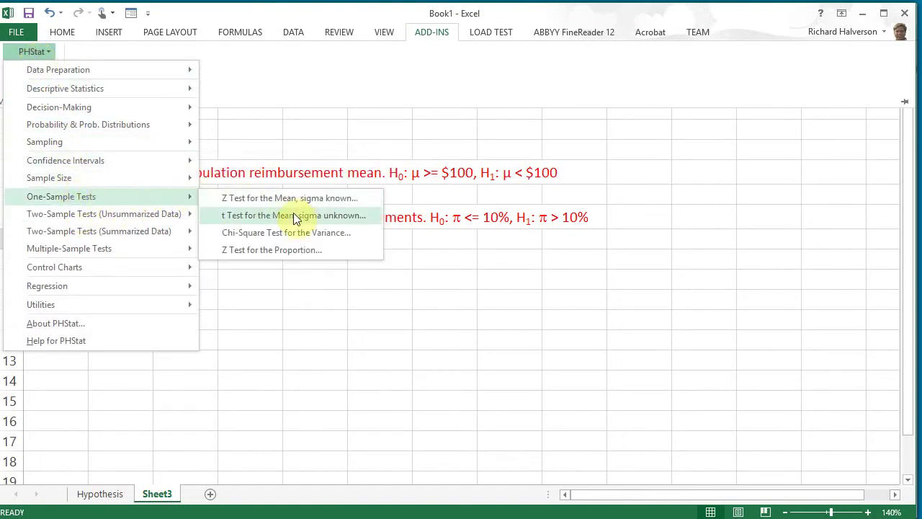
{"action": "left_click", "coordinate": [293, 250]}
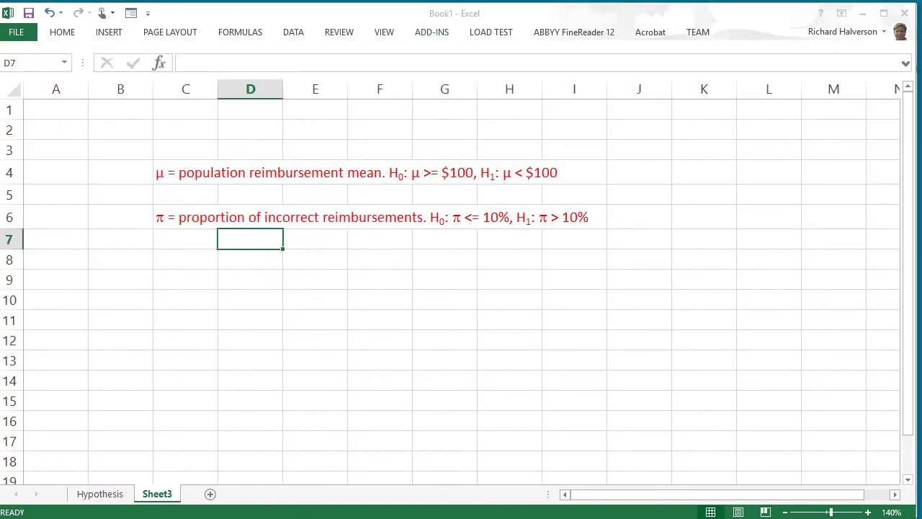
{"action": "left_click_drag", "start_coordinate": [764, 223], "coordinate": [635, 123]}
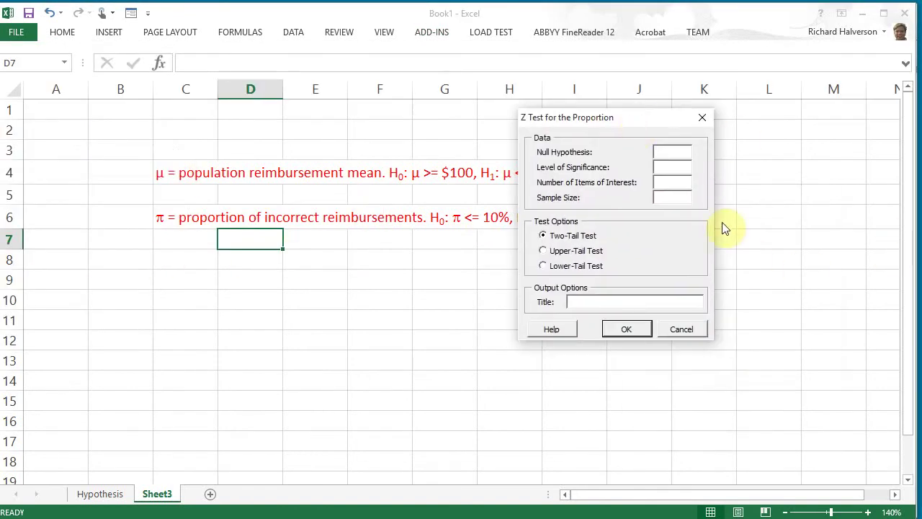
{"action": "left_click", "coordinate": [674, 154]}
{"action": "left_click", "coordinate": [683, 174]}
{"action": "type", "text": "0.05"}
Step: Enter the problem's 12 items of interest and sample size 75, and run an Upper-Tail Test
{"action": "left_click", "coordinate": [676, 182]}
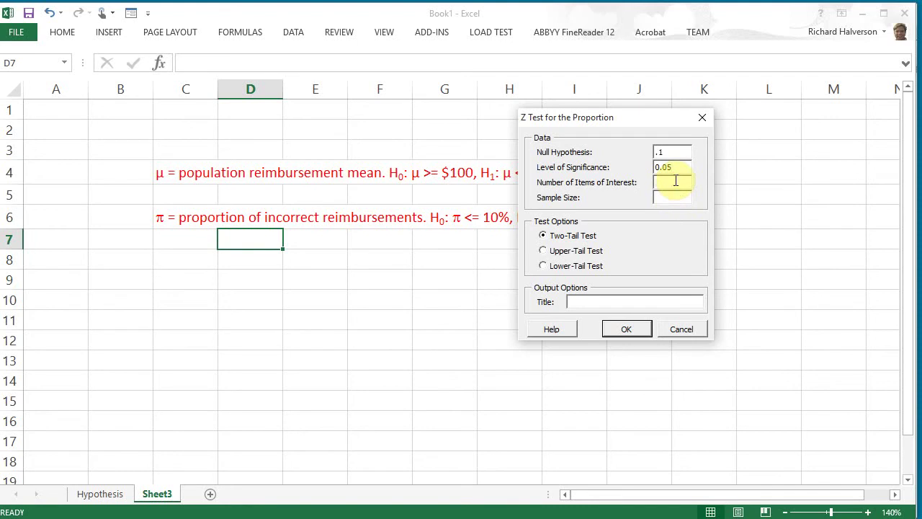
{"action": "left_click", "coordinate": [670, 513]}
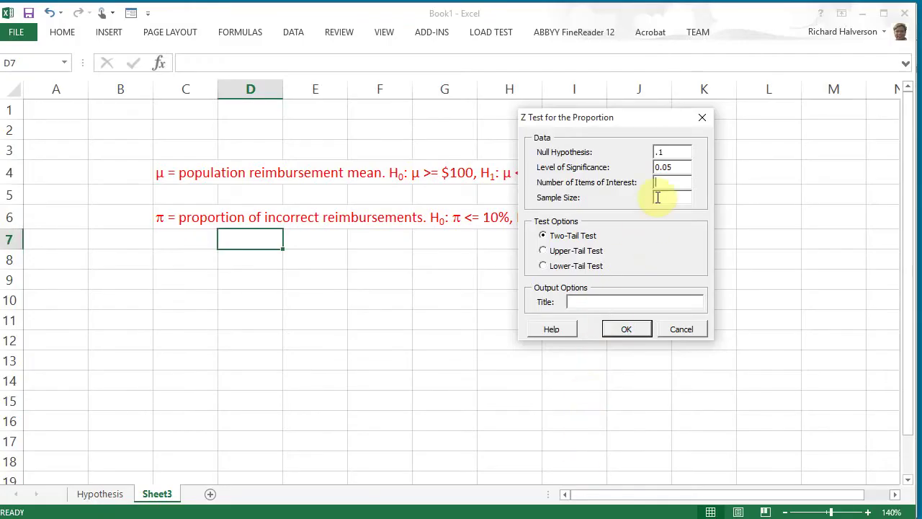
{"action": "type", "text": "12"}
{"action": "left_click", "coordinate": [671, 195]}
{"action": "type", "text": "75"}
{"action": "left_click", "coordinate": [544, 252]}
{"action": "left_click_drag", "start_coordinate": [640, 117], "coordinate": [732, 83]}
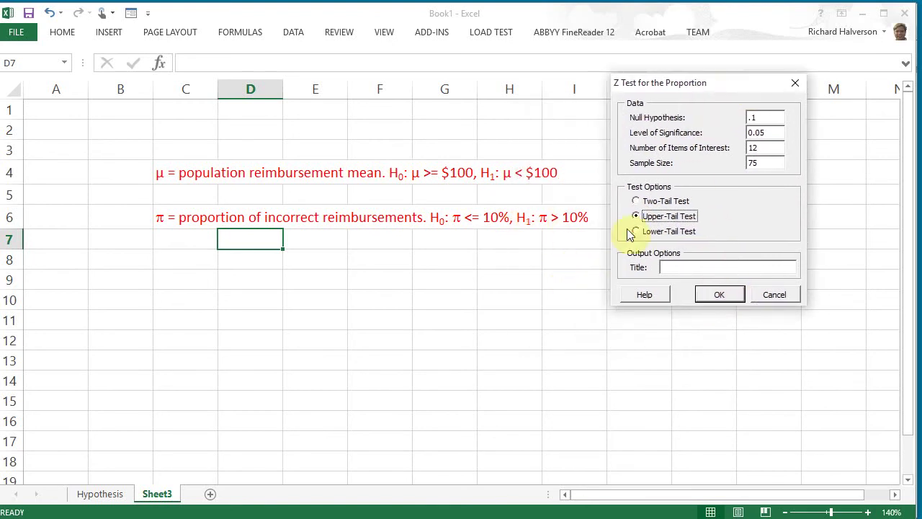
{"action": "left_click", "coordinate": [713, 297]}
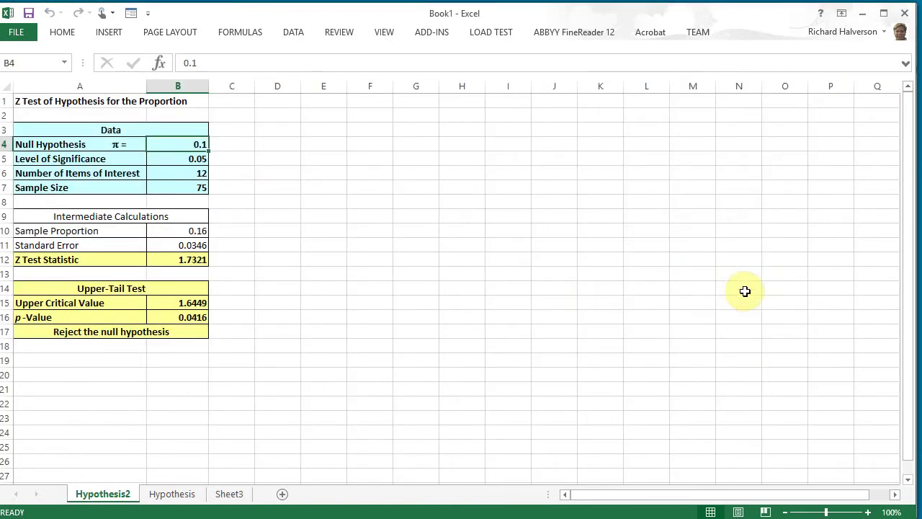
Step: Enlarge the Hypothesis2 sheet to 130% and compare its p-value, level of significance and conclusion with the hypotheses on Sheet3
{"action": "left_click", "coordinate": [868, 512]}
{"action": "left_click", "coordinate": [867, 512]}
{"action": "left_click", "coordinate": [867, 511]}
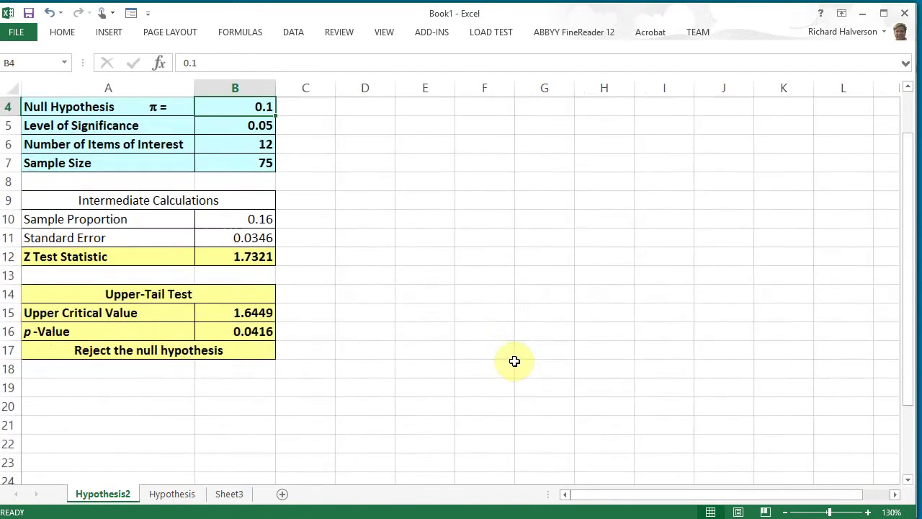
{"action": "scroll", "coordinate": [513, 360], "scroll_direction": "up", "scroll_amount": 1}
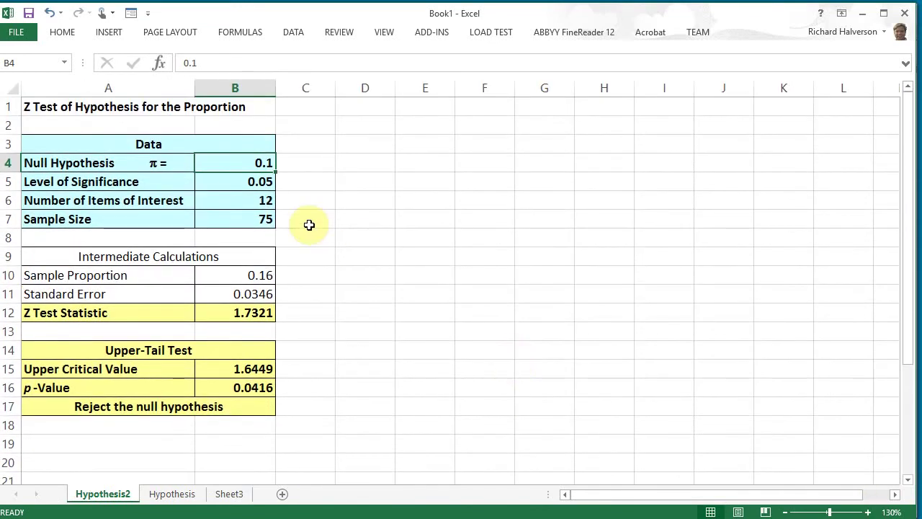
{"action": "left_click", "coordinate": [265, 387]}
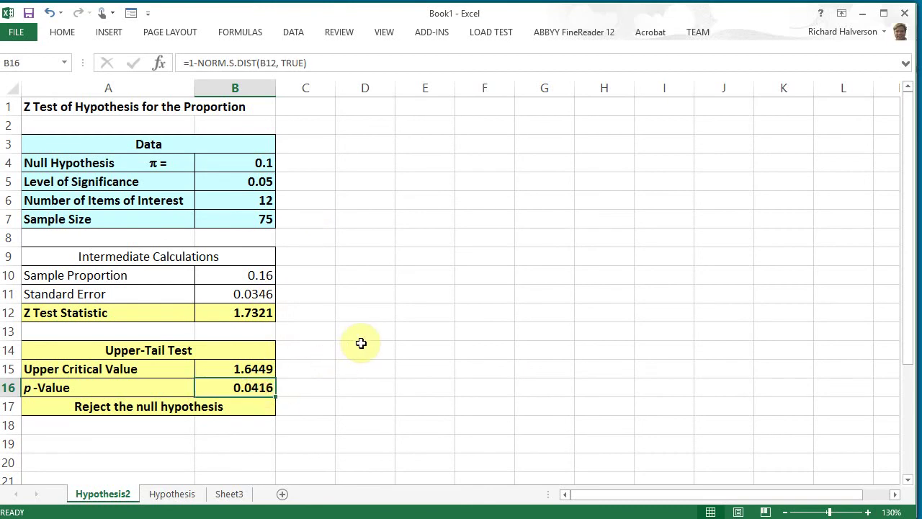
{"action": "left_click", "coordinate": [253, 183]}
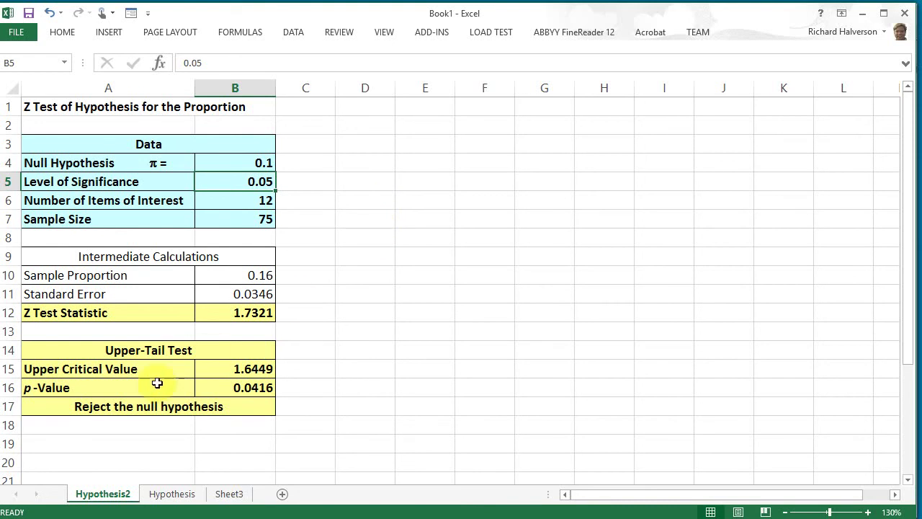
{"action": "left_click", "coordinate": [99, 407]}
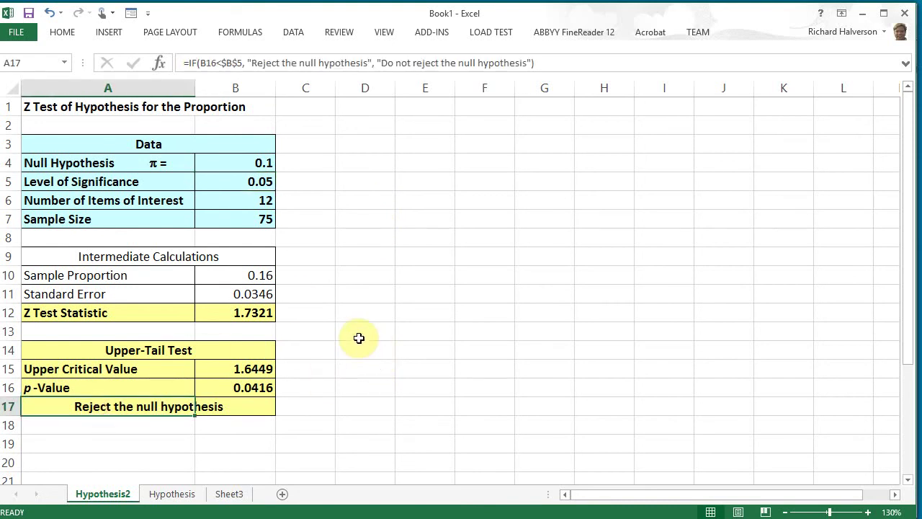
{"action": "left_click", "coordinate": [240, 493]}
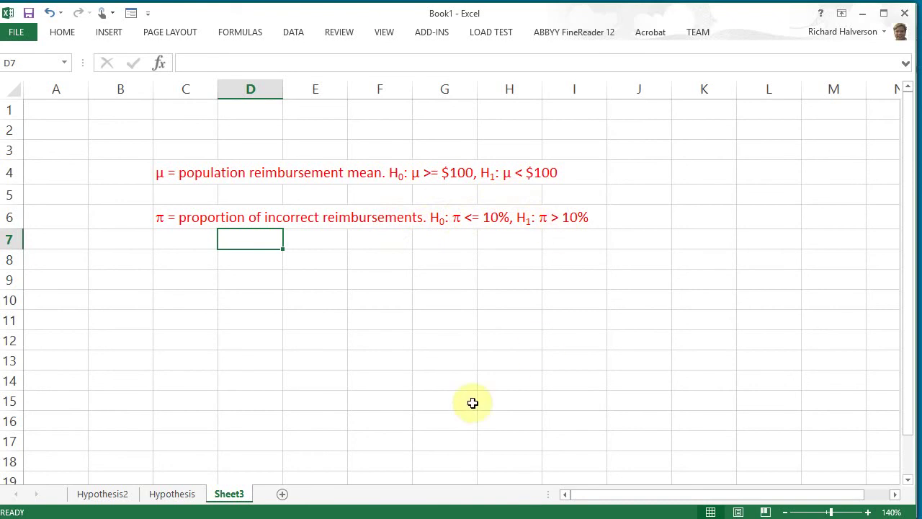
{"action": "left_click", "coordinate": [109, 494]}
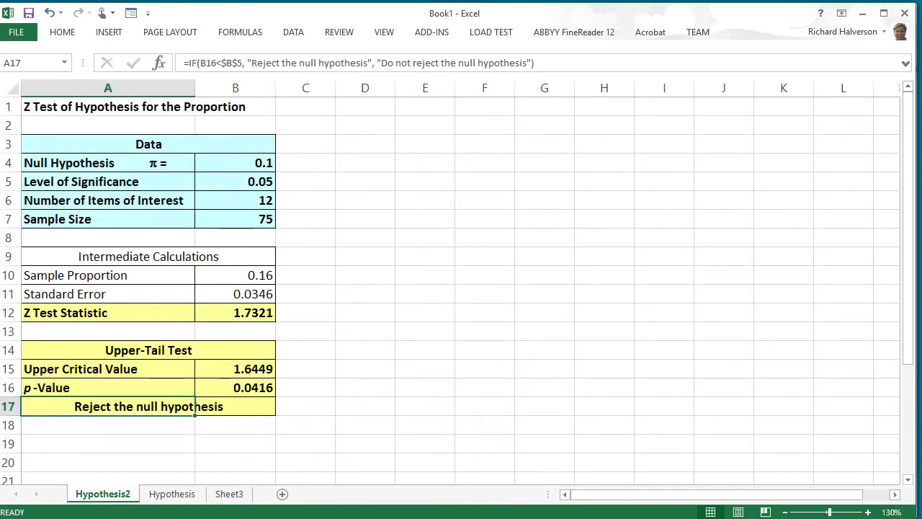
Step: Read Question D in the Acrobat problem set and inspect the t statistic, standard error and critical value formulas on Excel's Hypothesis sheet
{"action": "key", "text": "alt+Tab"}
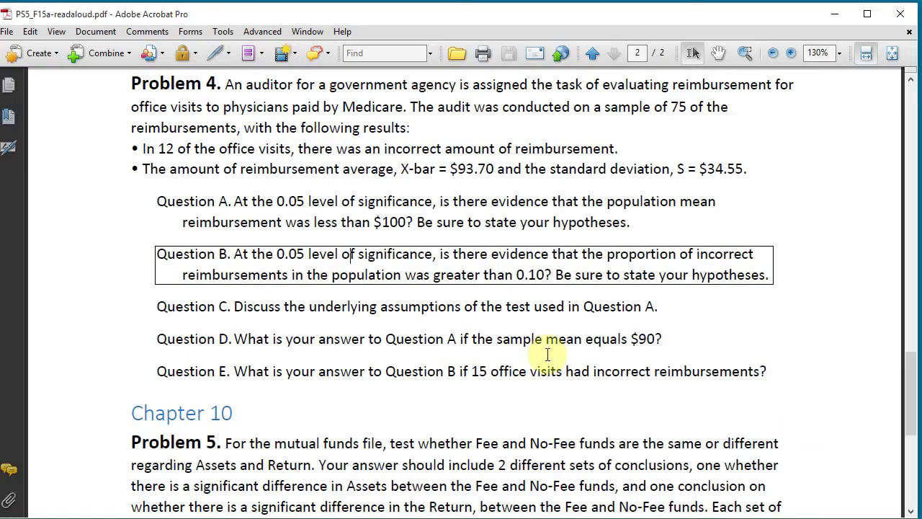
{"action": "left_click", "coordinate": [439, 339]}
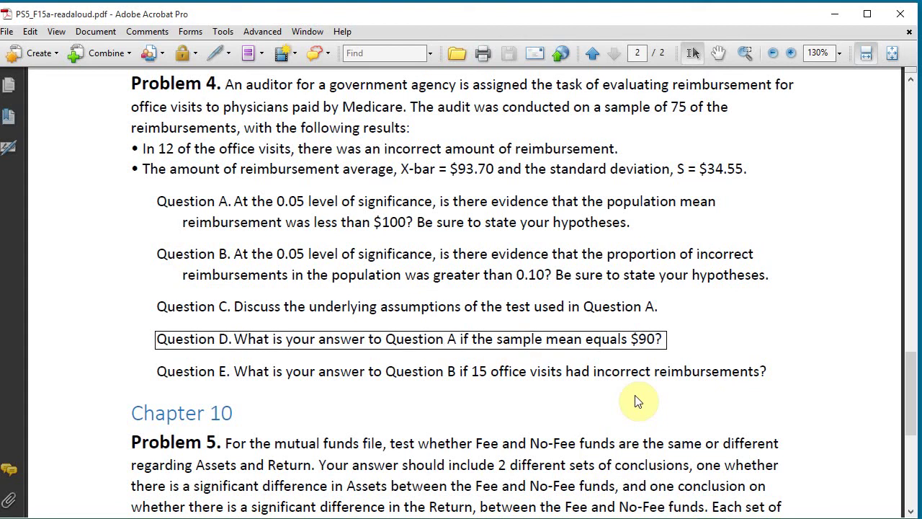
{"action": "scroll", "coordinate": [637, 402], "scroll_direction": "down", "scroll_amount": 1}
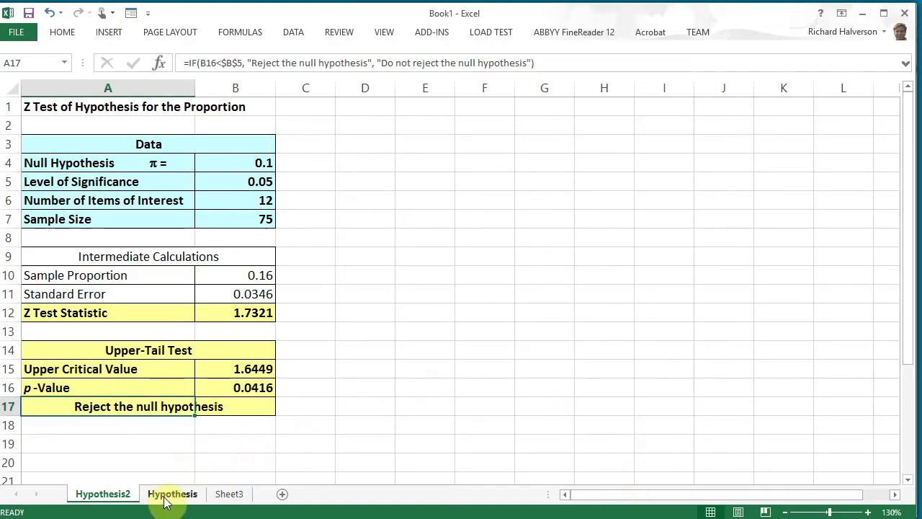
{"action": "left_click", "coordinate": [166, 495]}
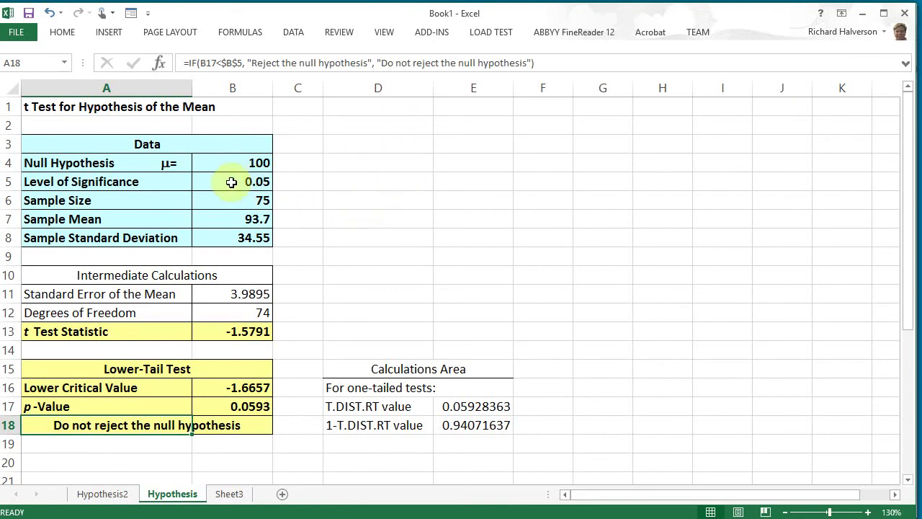
{"action": "left_click", "coordinate": [232, 223]}
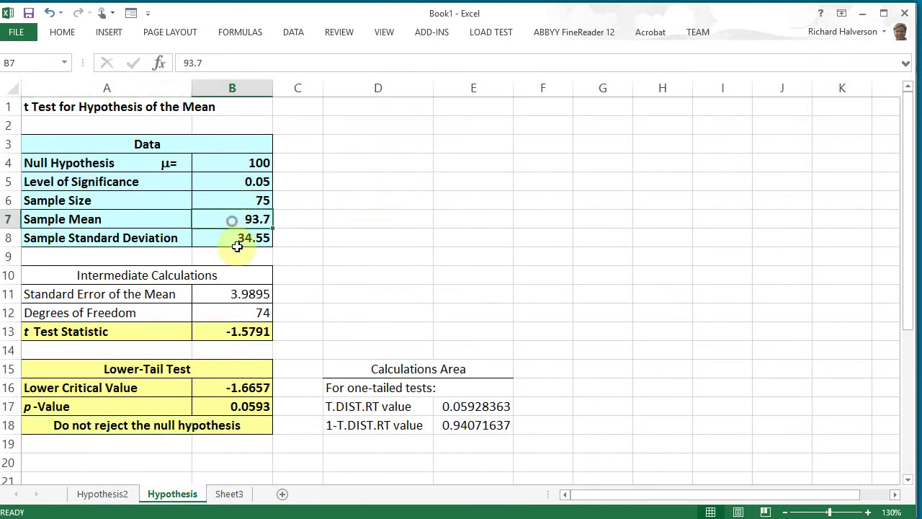
{"action": "left_click", "coordinate": [234, 330]}
{"action": "left_click", "coordinate": [228, 297]}
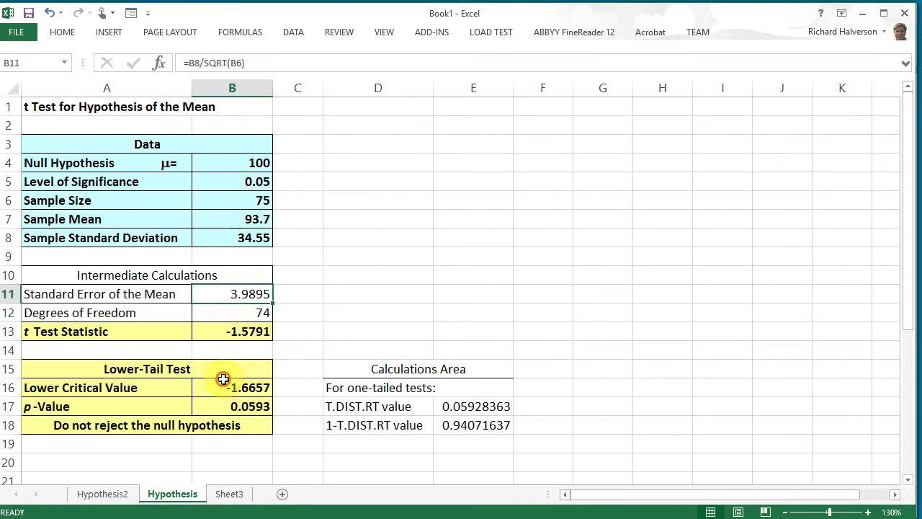
{"action": "left_click_drag", "start_coordinate": [224, 384], "coordinate": [225, 370]}
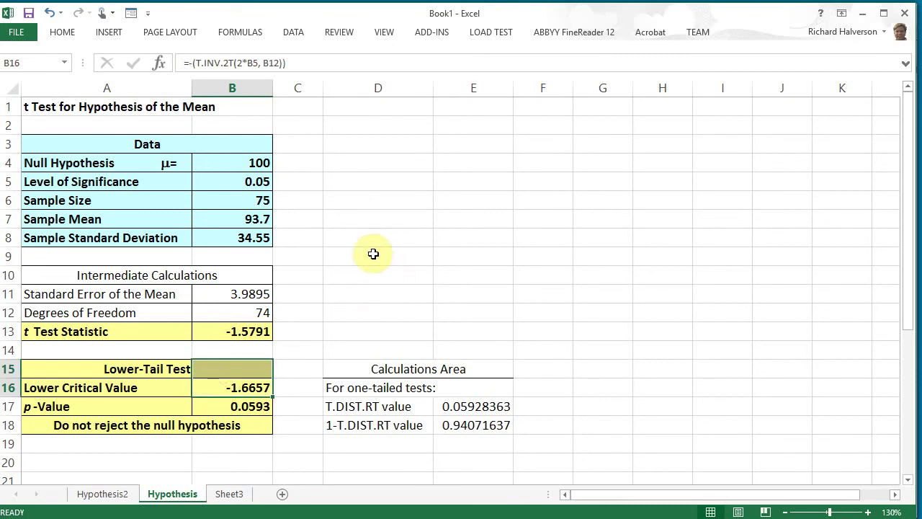
Step: Check Question D's value in the Acrobat problem set and set the sample mean on Excel's Hypothesis sheet to 90
{"action": "left_click", "coordinate": [250, 220]}
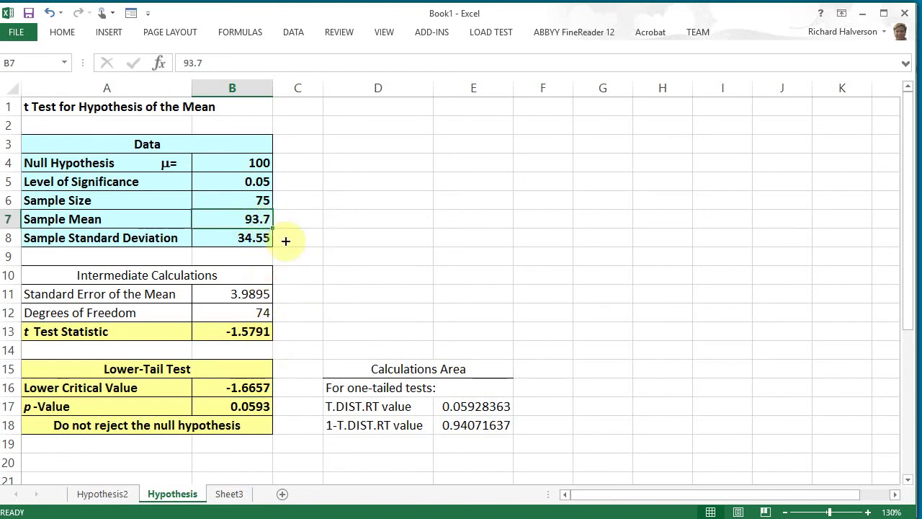
{"action": "left_click", "coordinate": [463, 518]}
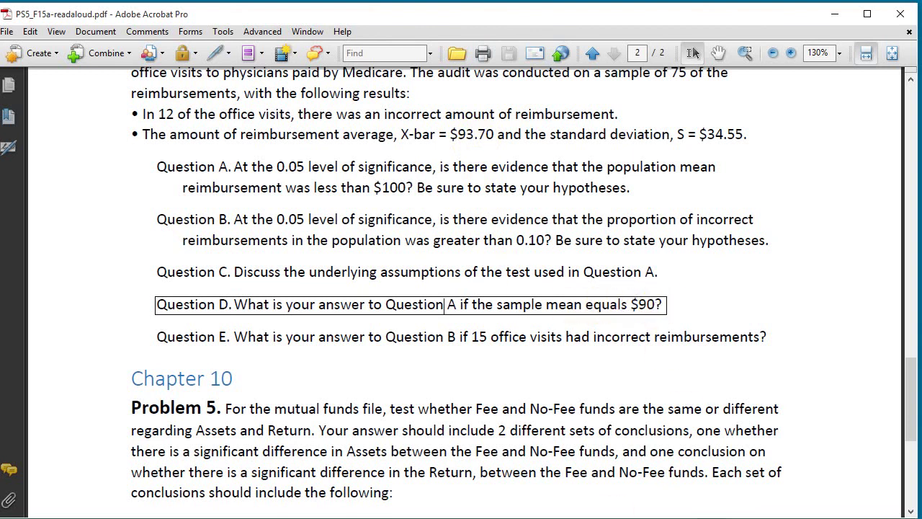
{"action": "key", "text": "alt+Tab"}
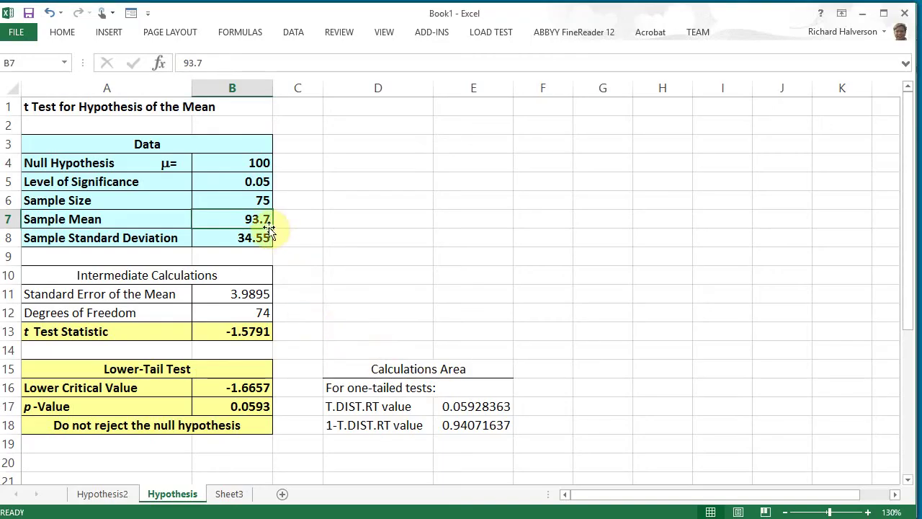
{"action": "left_click_drag", "start_coordinate": [205, 62], "coordinate": [182, 61]}
{"action": "type", "text": "90"}
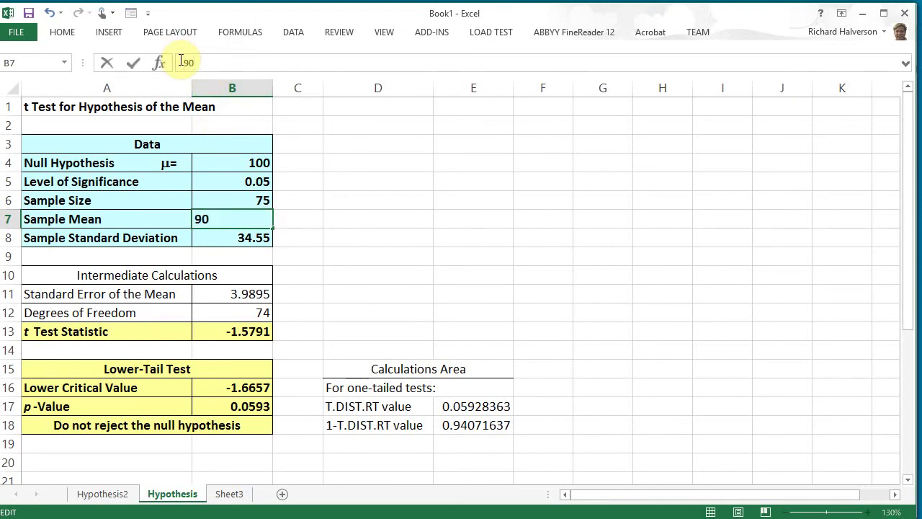
{"action": "key", "text": "Return"}
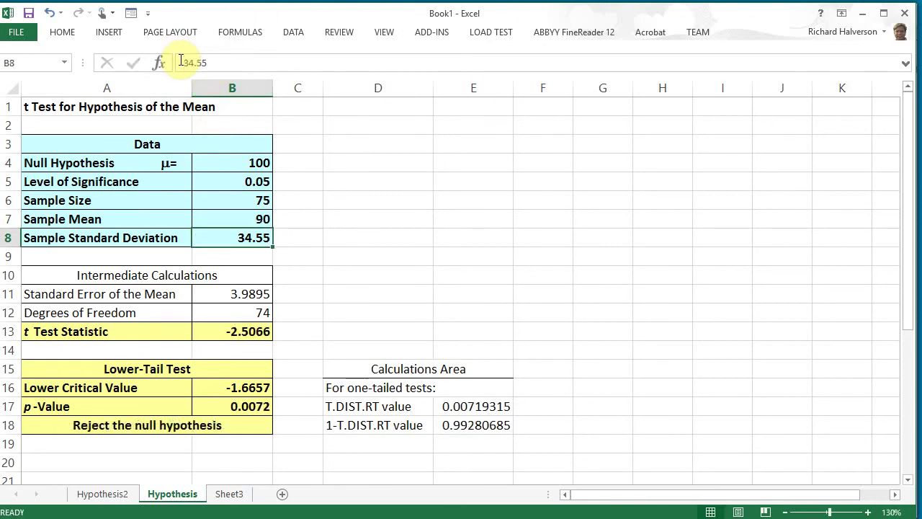
Step: Inspect the p-value, the level of significance and the conclusion formula of the lower-tail t test on the Hypothesis sheet
{"action": "left_click", "coordinate": [259, 408]}
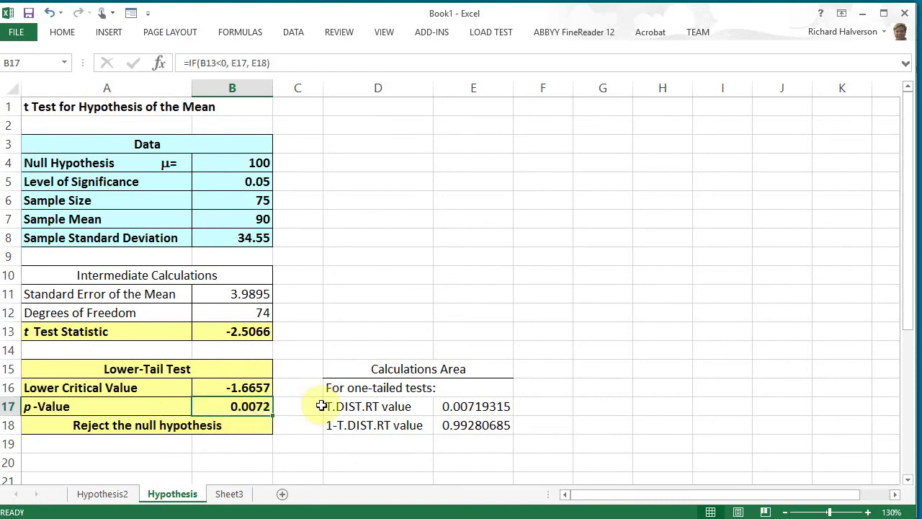
{"action": "left_click", "coordinate": [247, 185]}
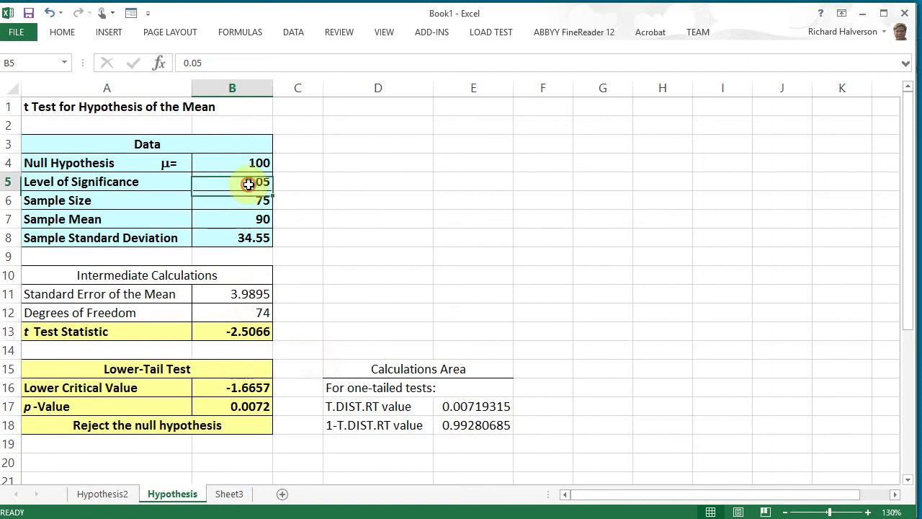
{"action": "left_click", "coordinate": [107, 427]}
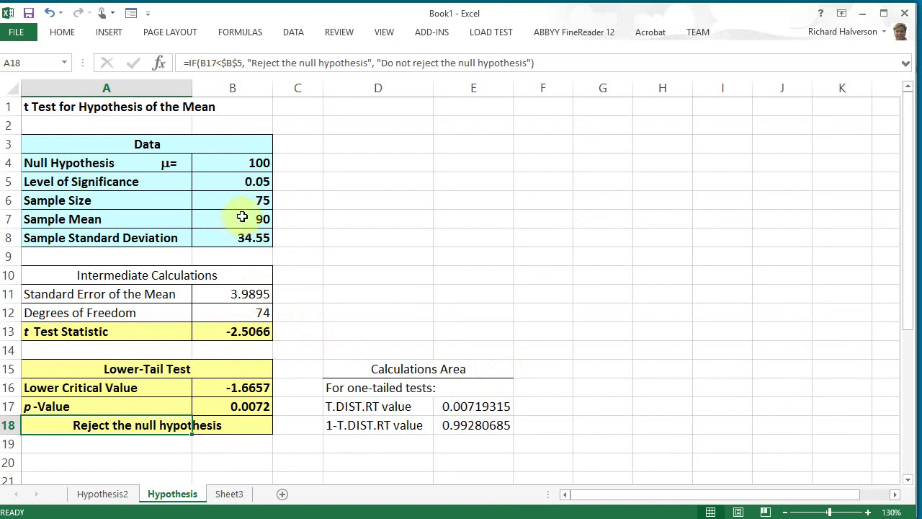
Step: Read Question E in the Acrobat problem set and set the number of items of interest on Excel's Hypothesis2 sheet to 15
{"action": "key", "text": "alt+Tab"}
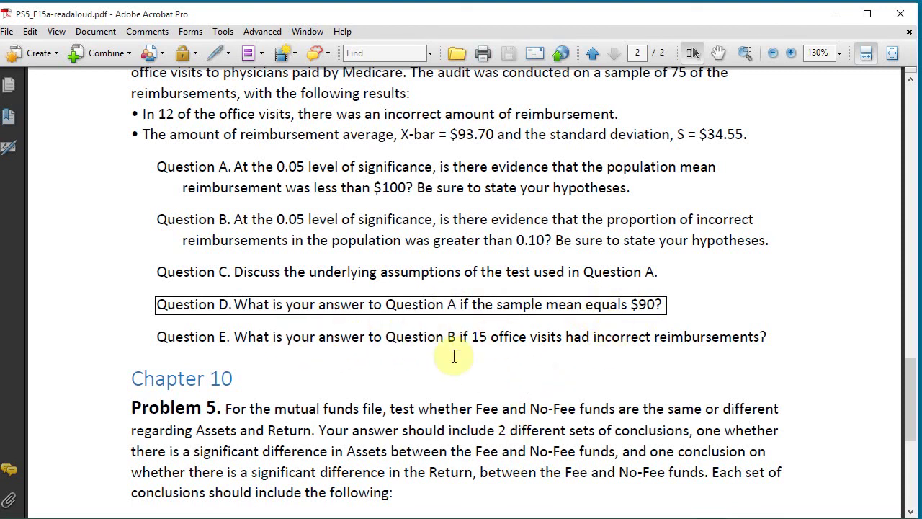
{"action": "left_click", "coordinate": [435, 339]}
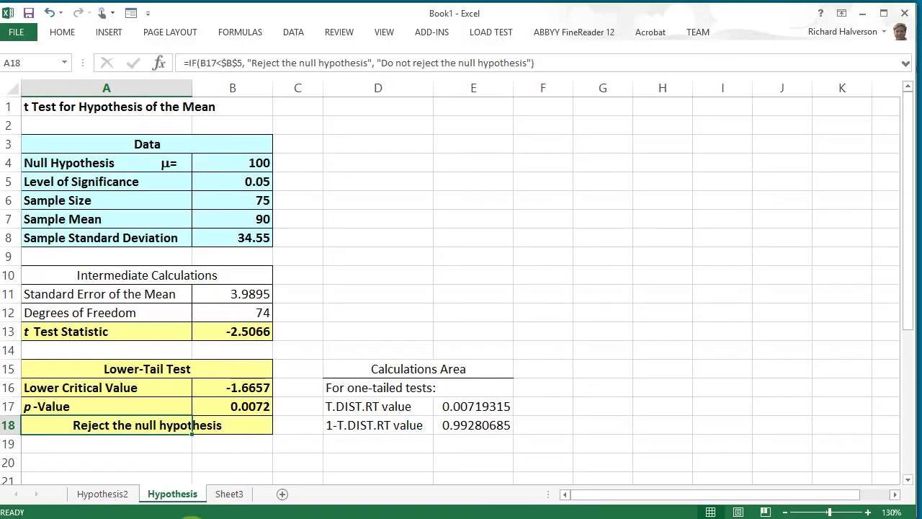
{"action": "left_click", "coordinate": [104, 494]}
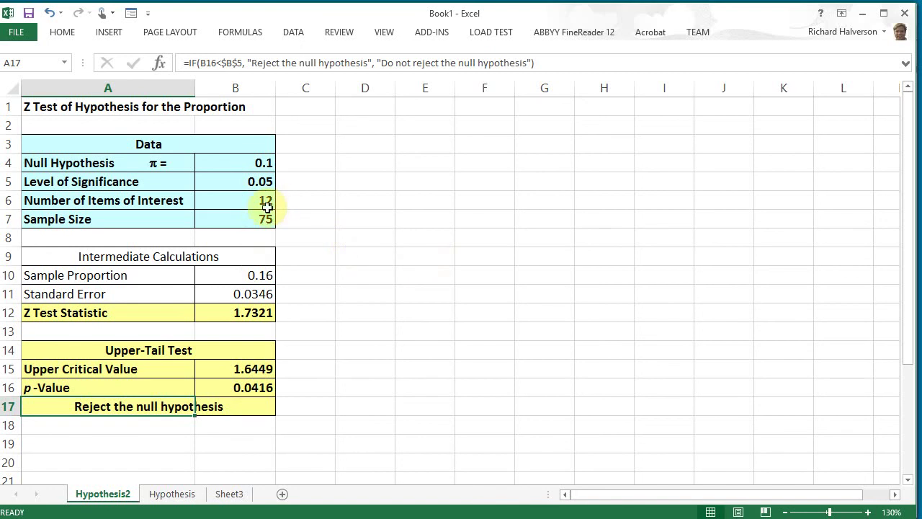
{"action": "left_click", "coordinate": [246, 198]}
{"action": "type", "text": "1"}
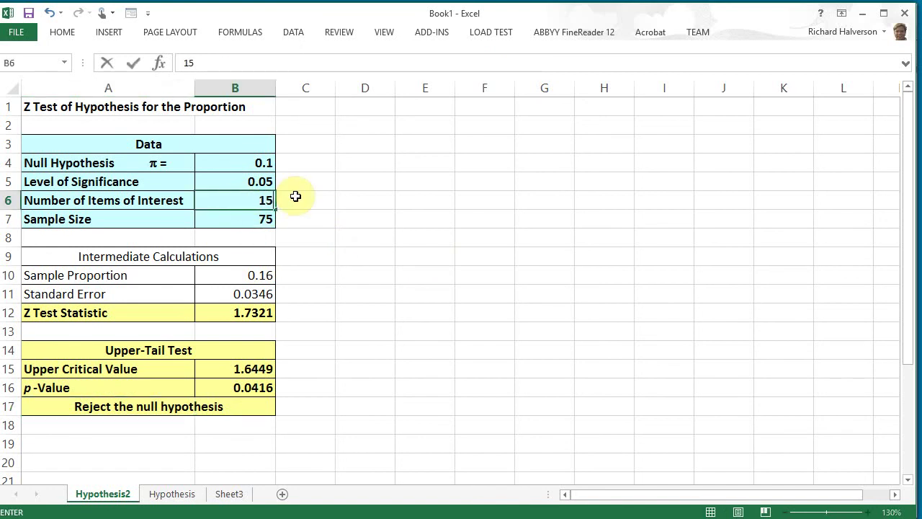
{"action": "key", "text": "Return"}
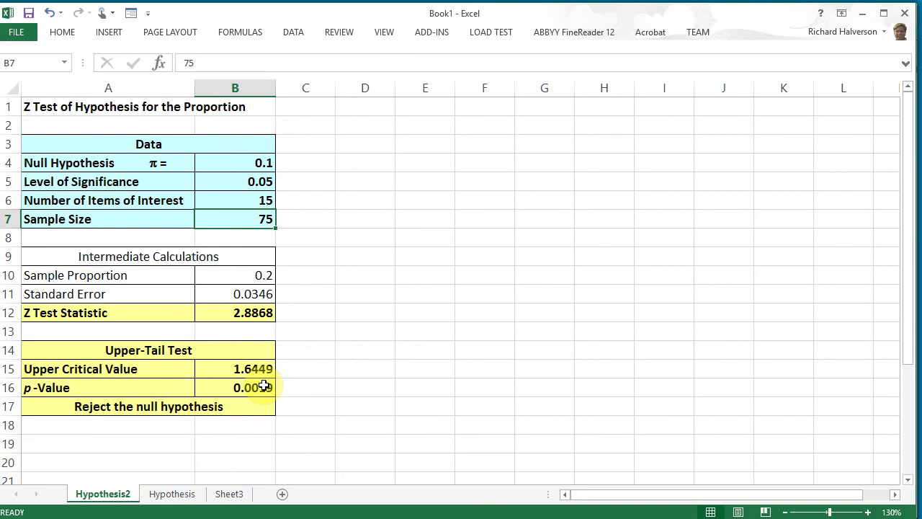
Step: Switch back to the Acrobat problem set and review Problem 4 from its introduction through Question E
{"action": "key", "text": "alt+Tab"}
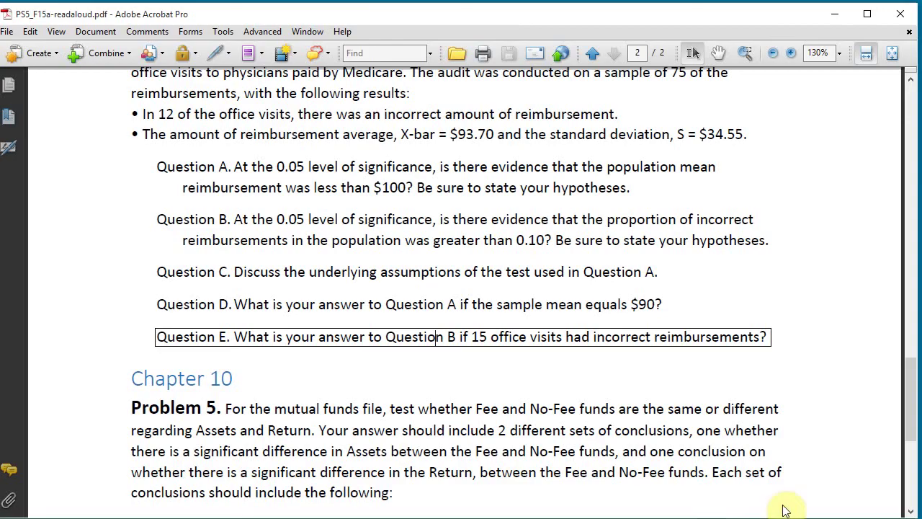
{"action": "scroll", "coordinate": [623, 407], "scroll_direction": "up", "scroll_amount": 4}
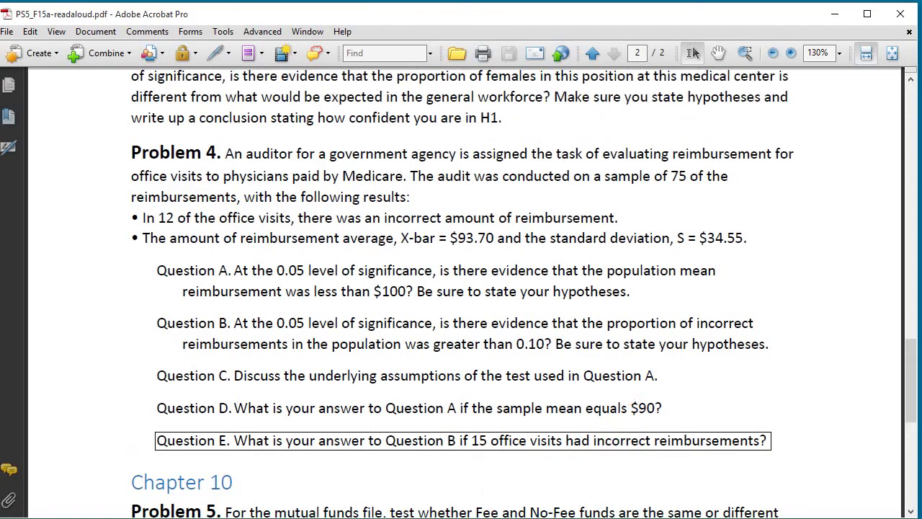